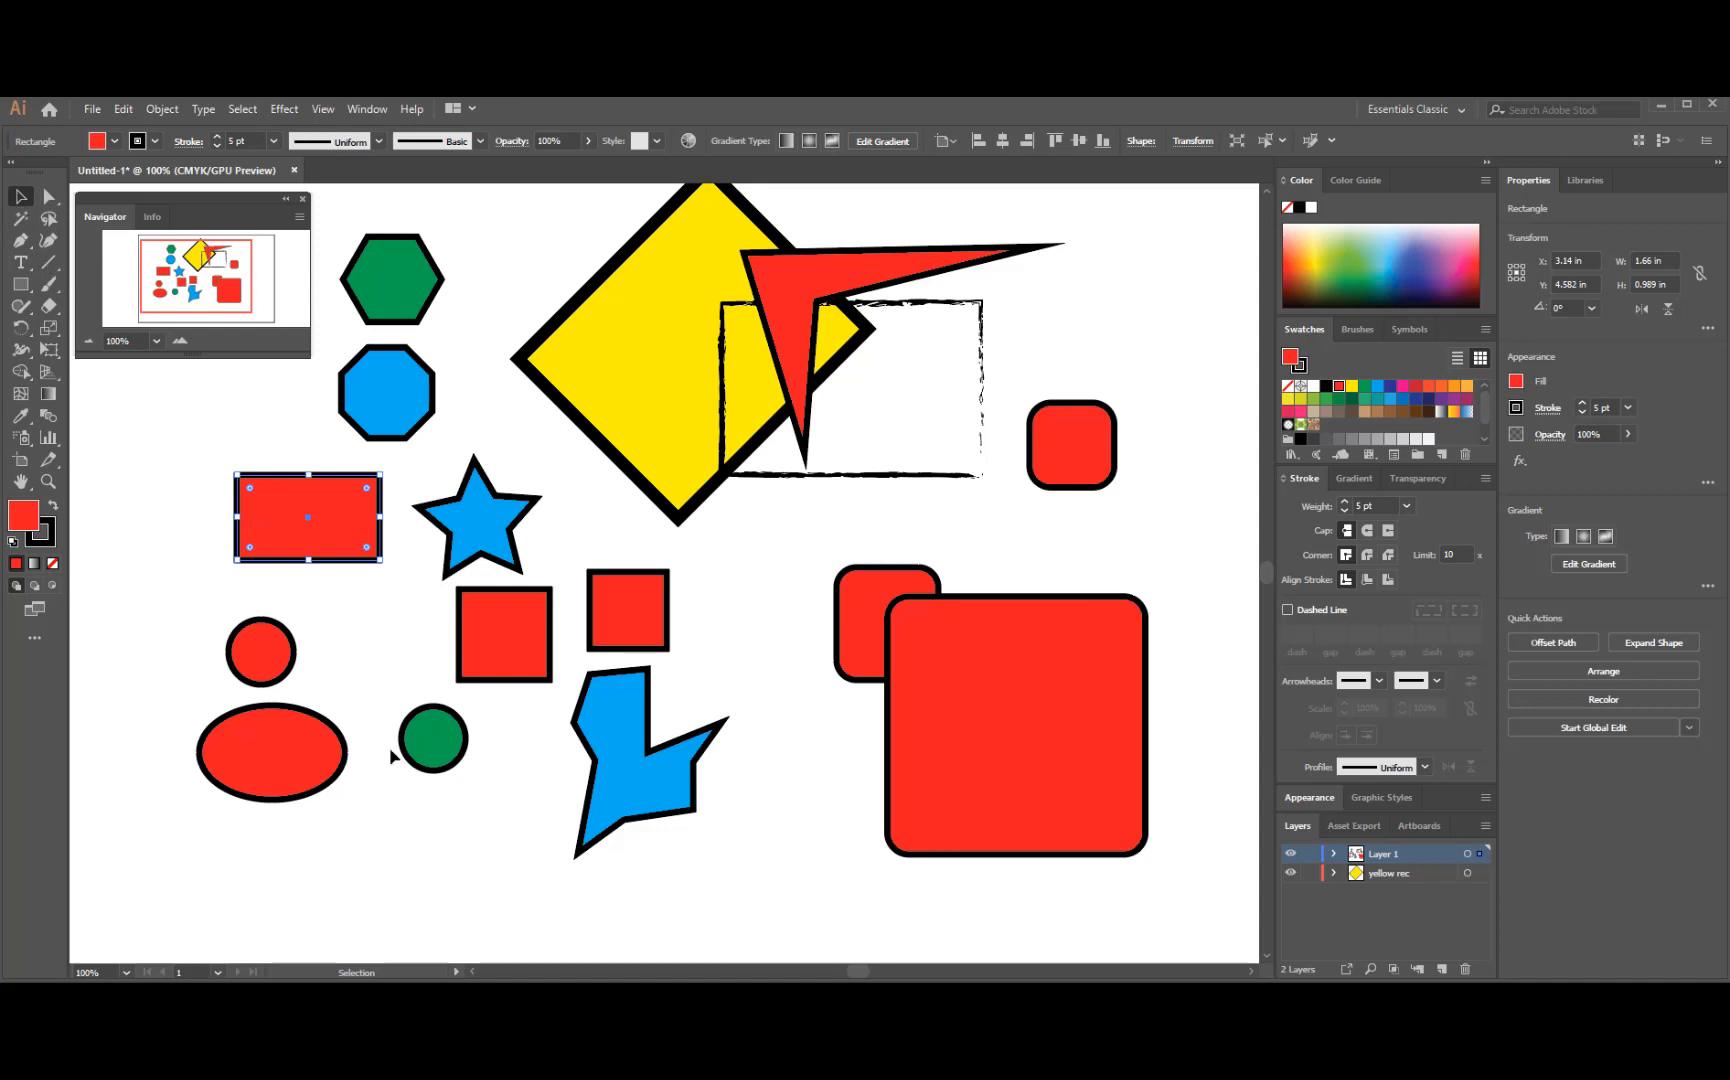
- Draw a red rectangle about 1.98 in wide and 1.12 in high directly below the green circle
{"action": "left_click", "coordinate": [395, 825]}
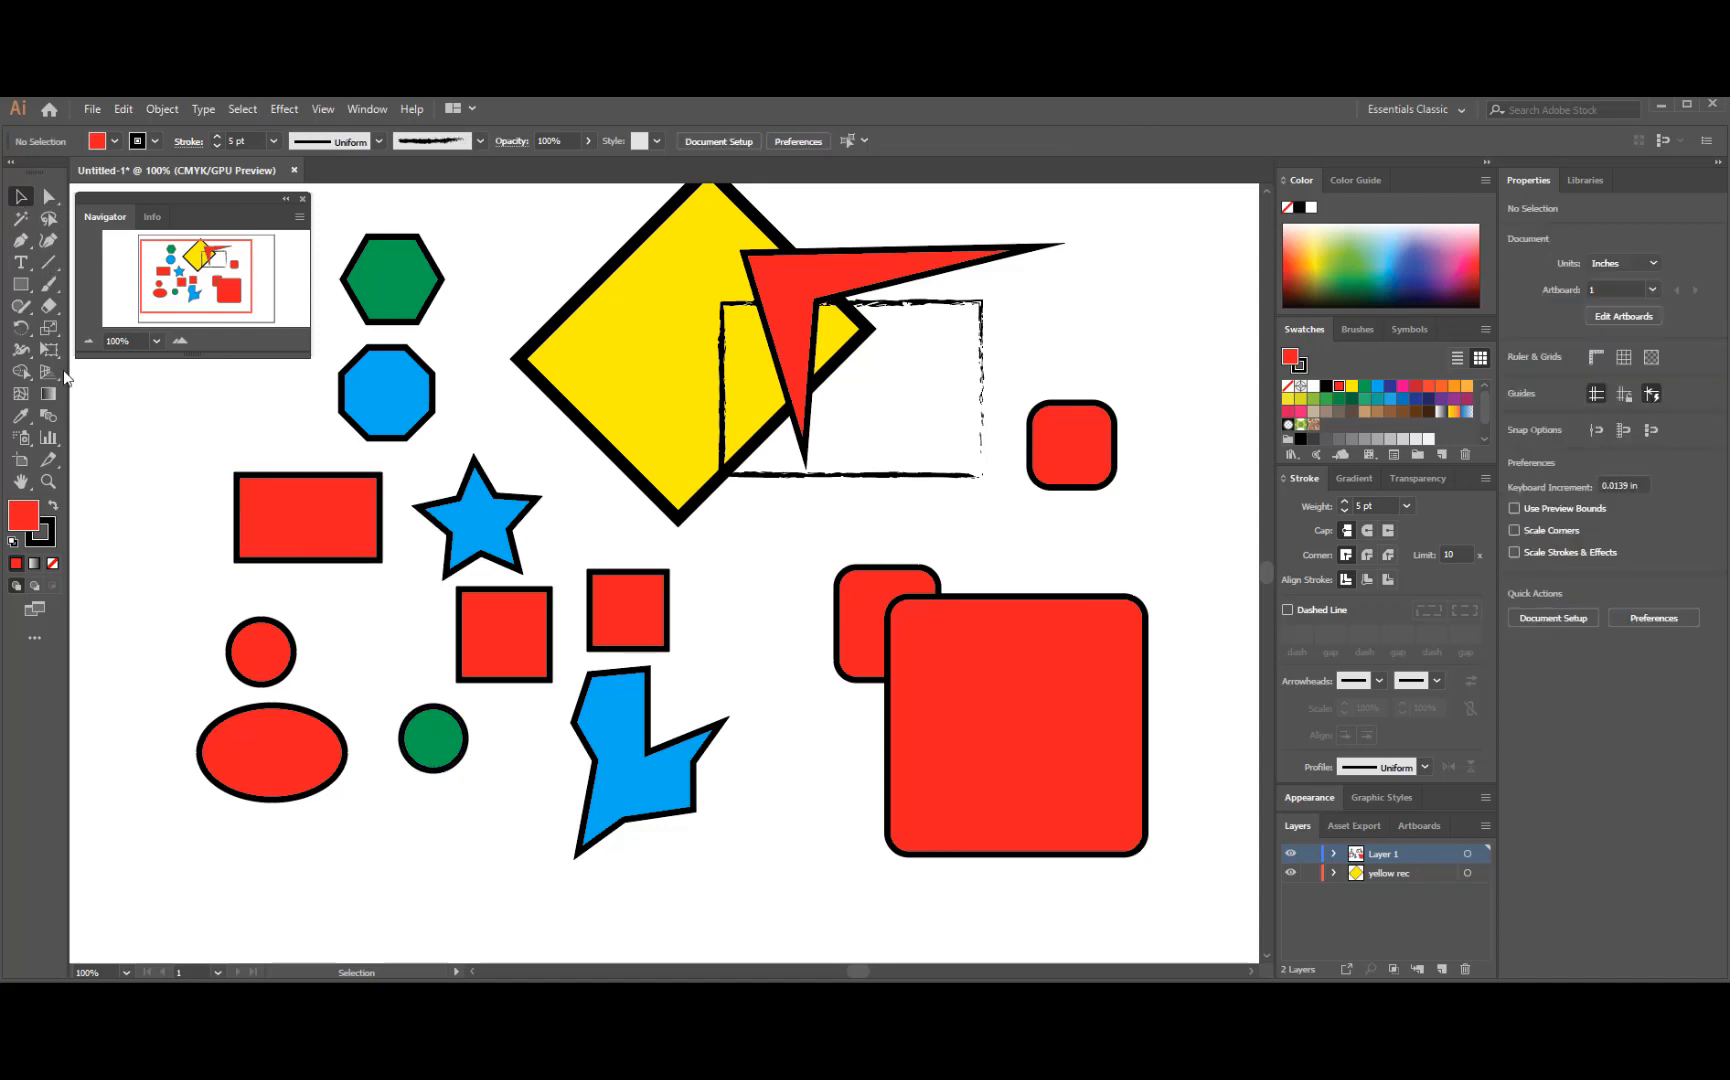
{"action": "key", "text": "m"}
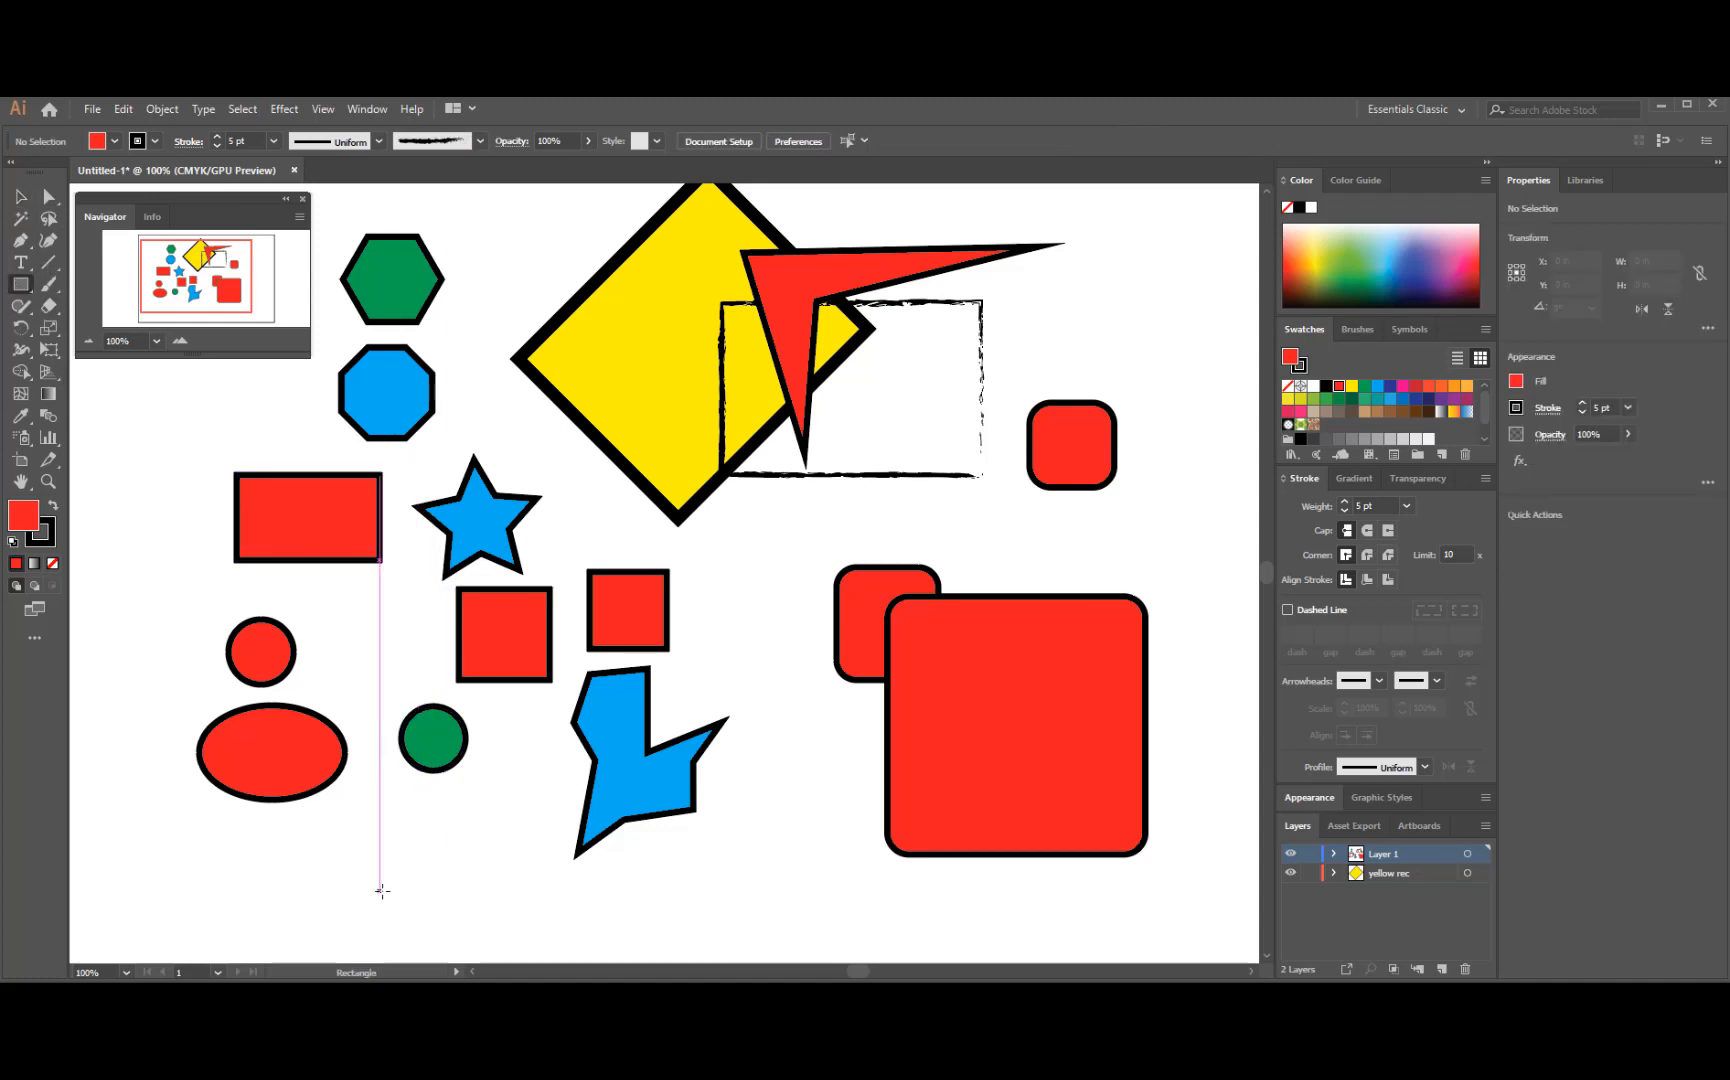
{"action": "left_click_drag", "start_coordinate": [387, 891], "coordinate": [558, 795]}
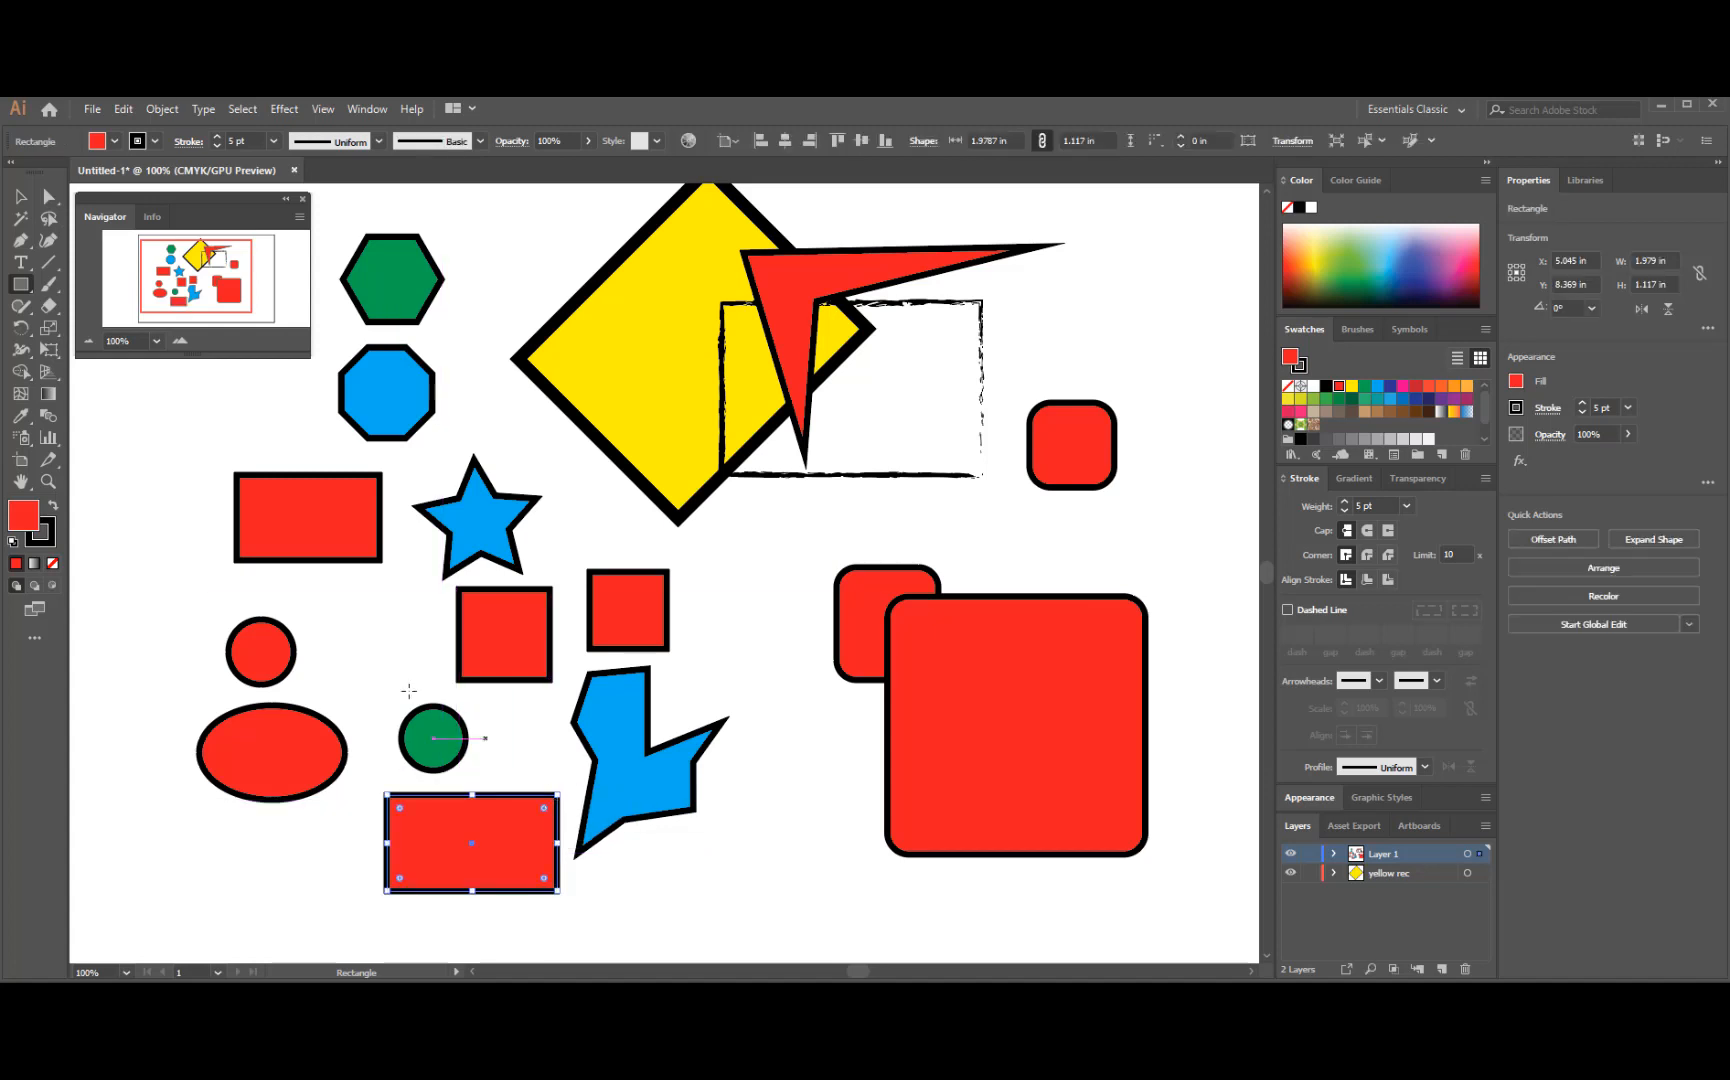
- Fill the new rectangle with the White, Black linear gradient swatch using the Gradient tool
{"action": "left_click", "coordinate": [48, 395]}
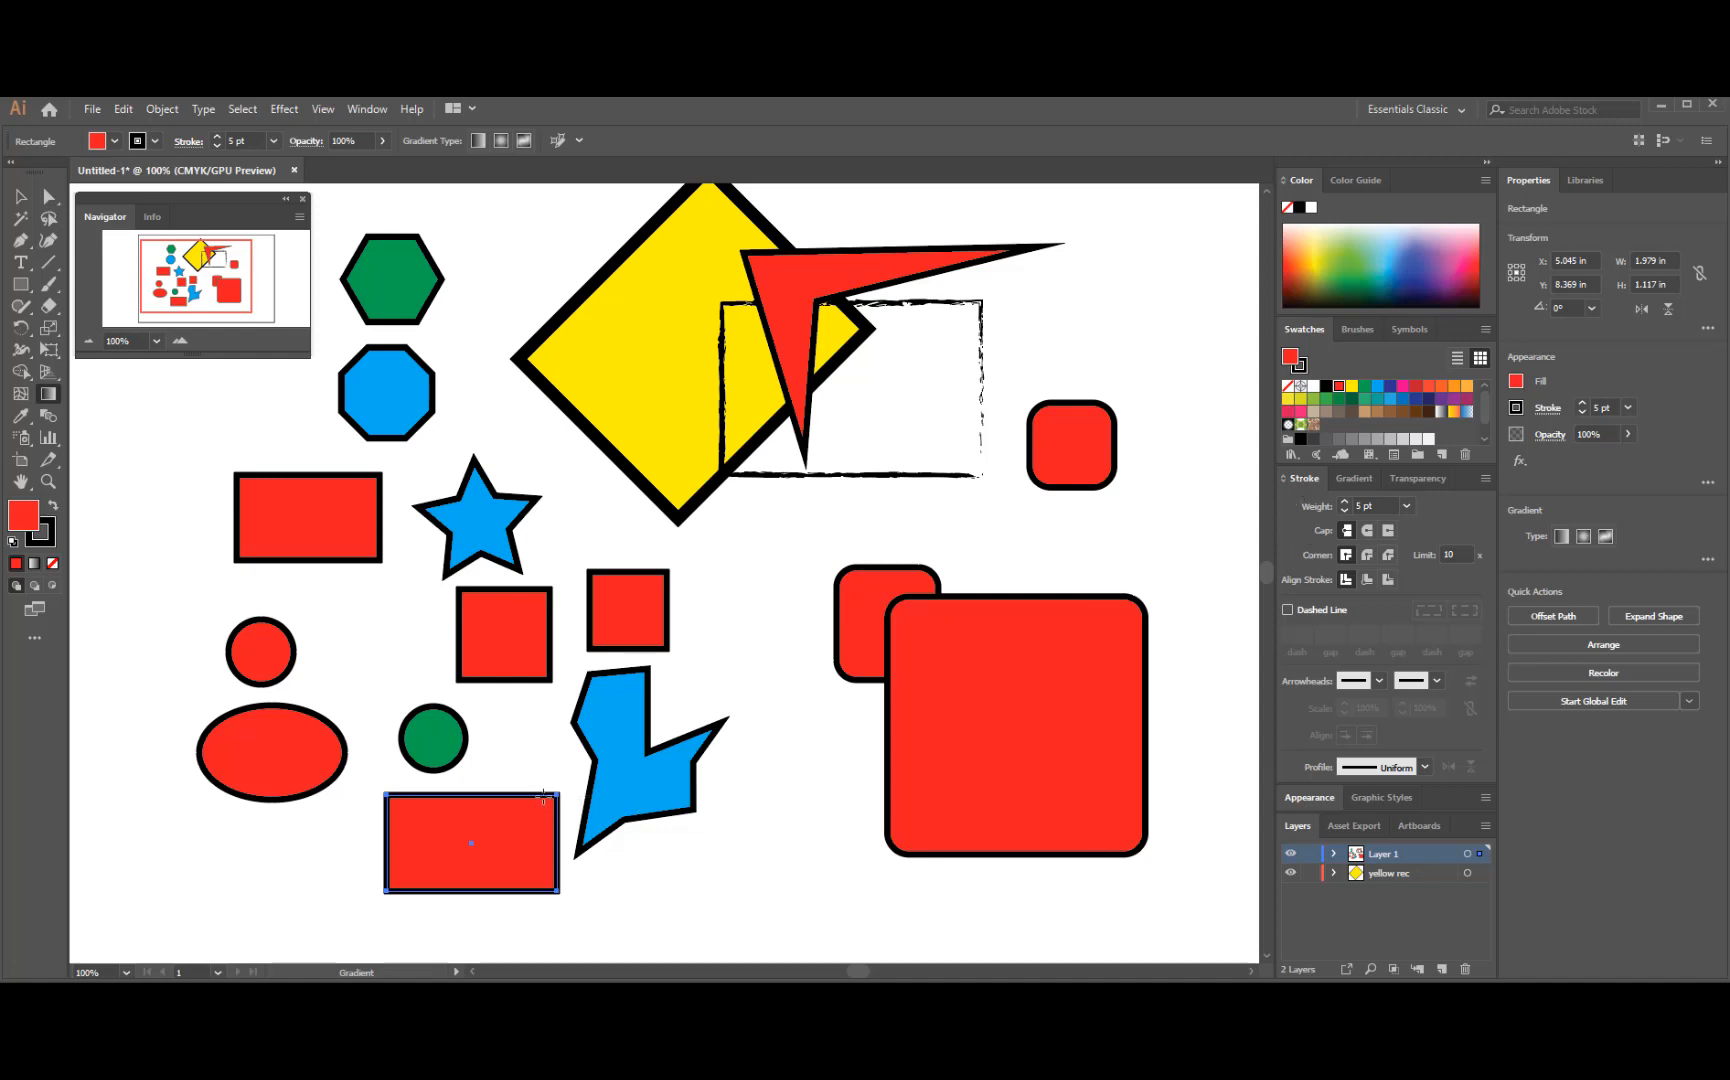
{"action": "left_click", "coordinate": [1356, 479]}
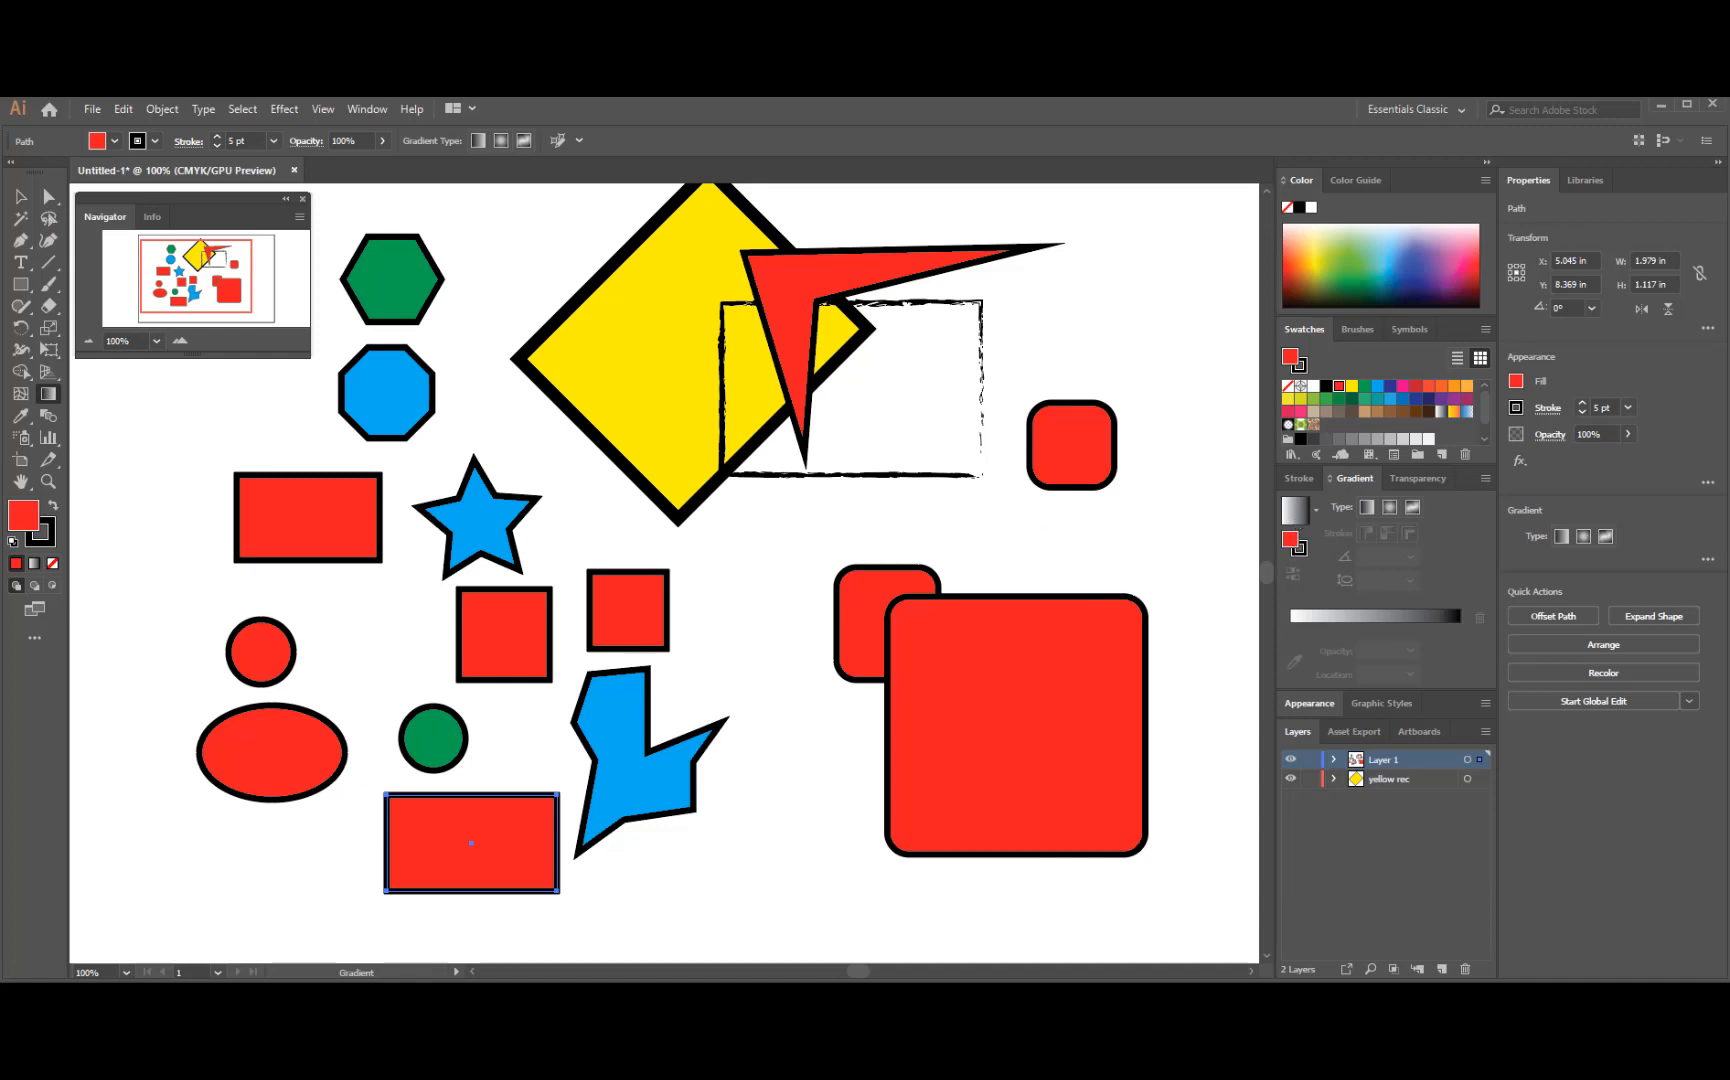
{"action": "left_click", "coordinate": [115, 141]}
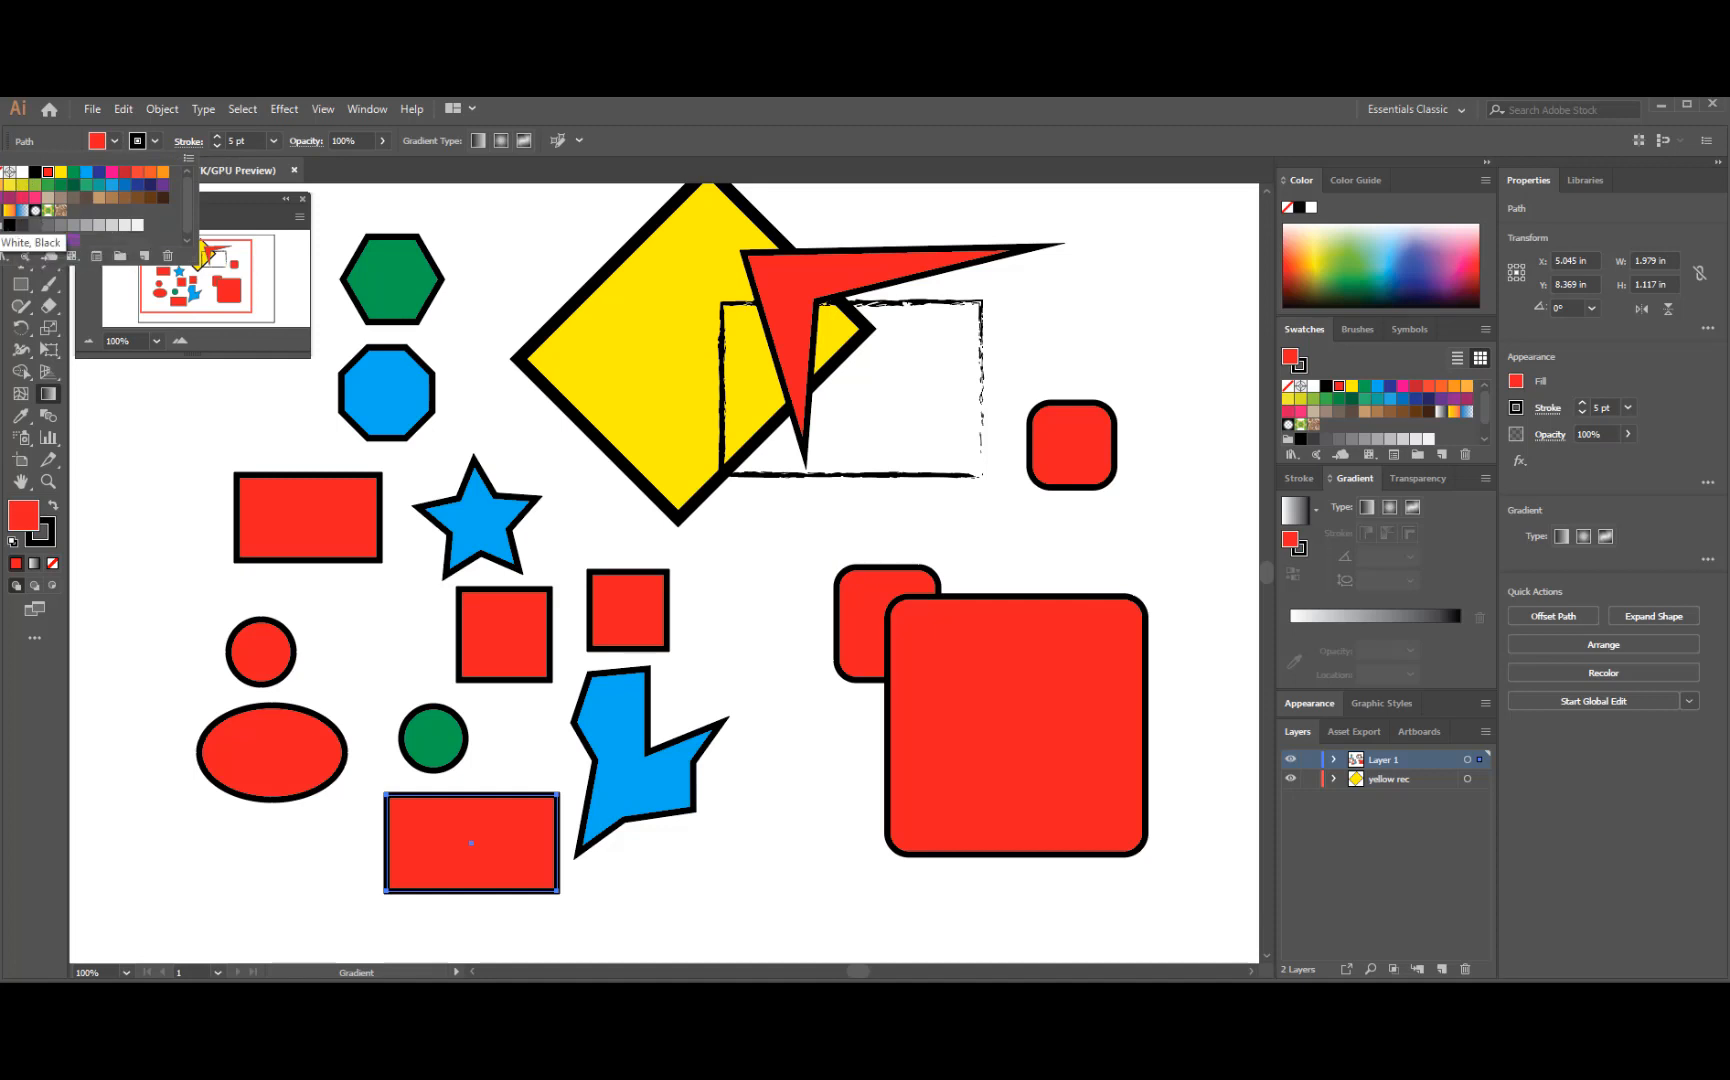
{"action": "left_click", "coordinate": [12, 226]}
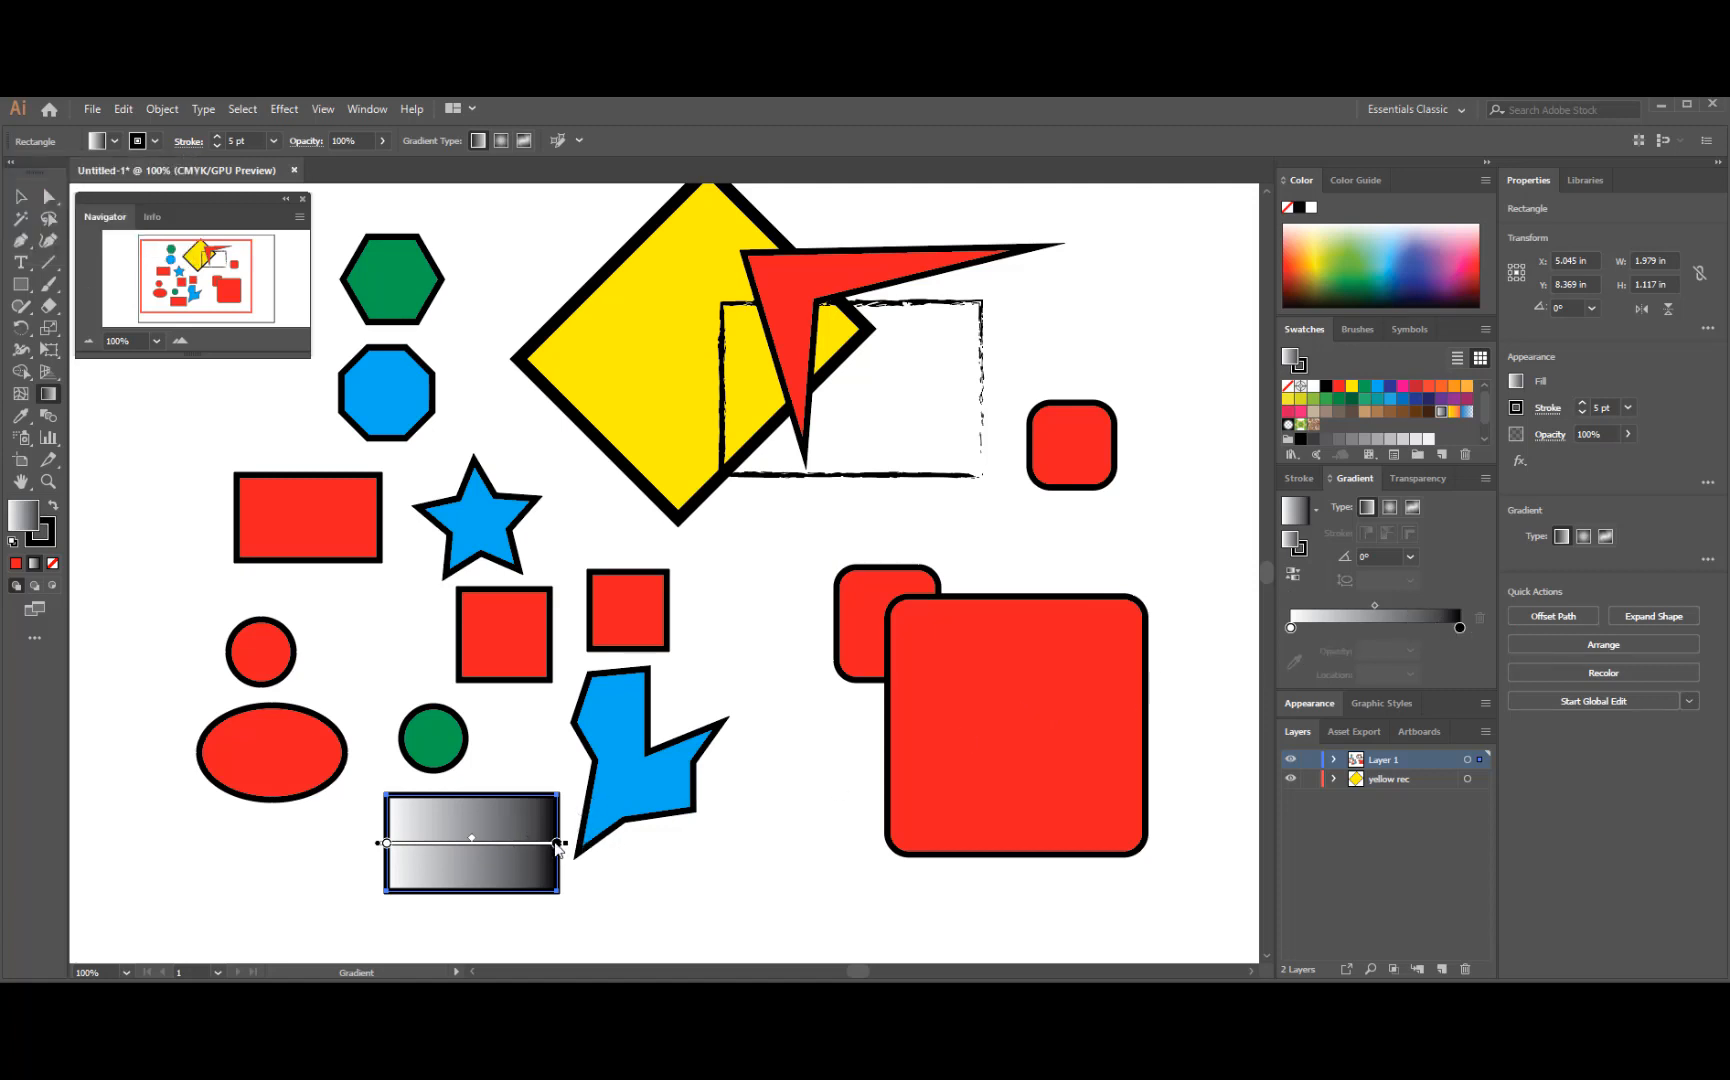
- Adjust the gradient's stops and midpoint, leaving the white stop at about 4% and the black stop at 100%
{"action": "left_click_drag", "start_coordinate": [555, 846], "coordinate": [505, 843]}
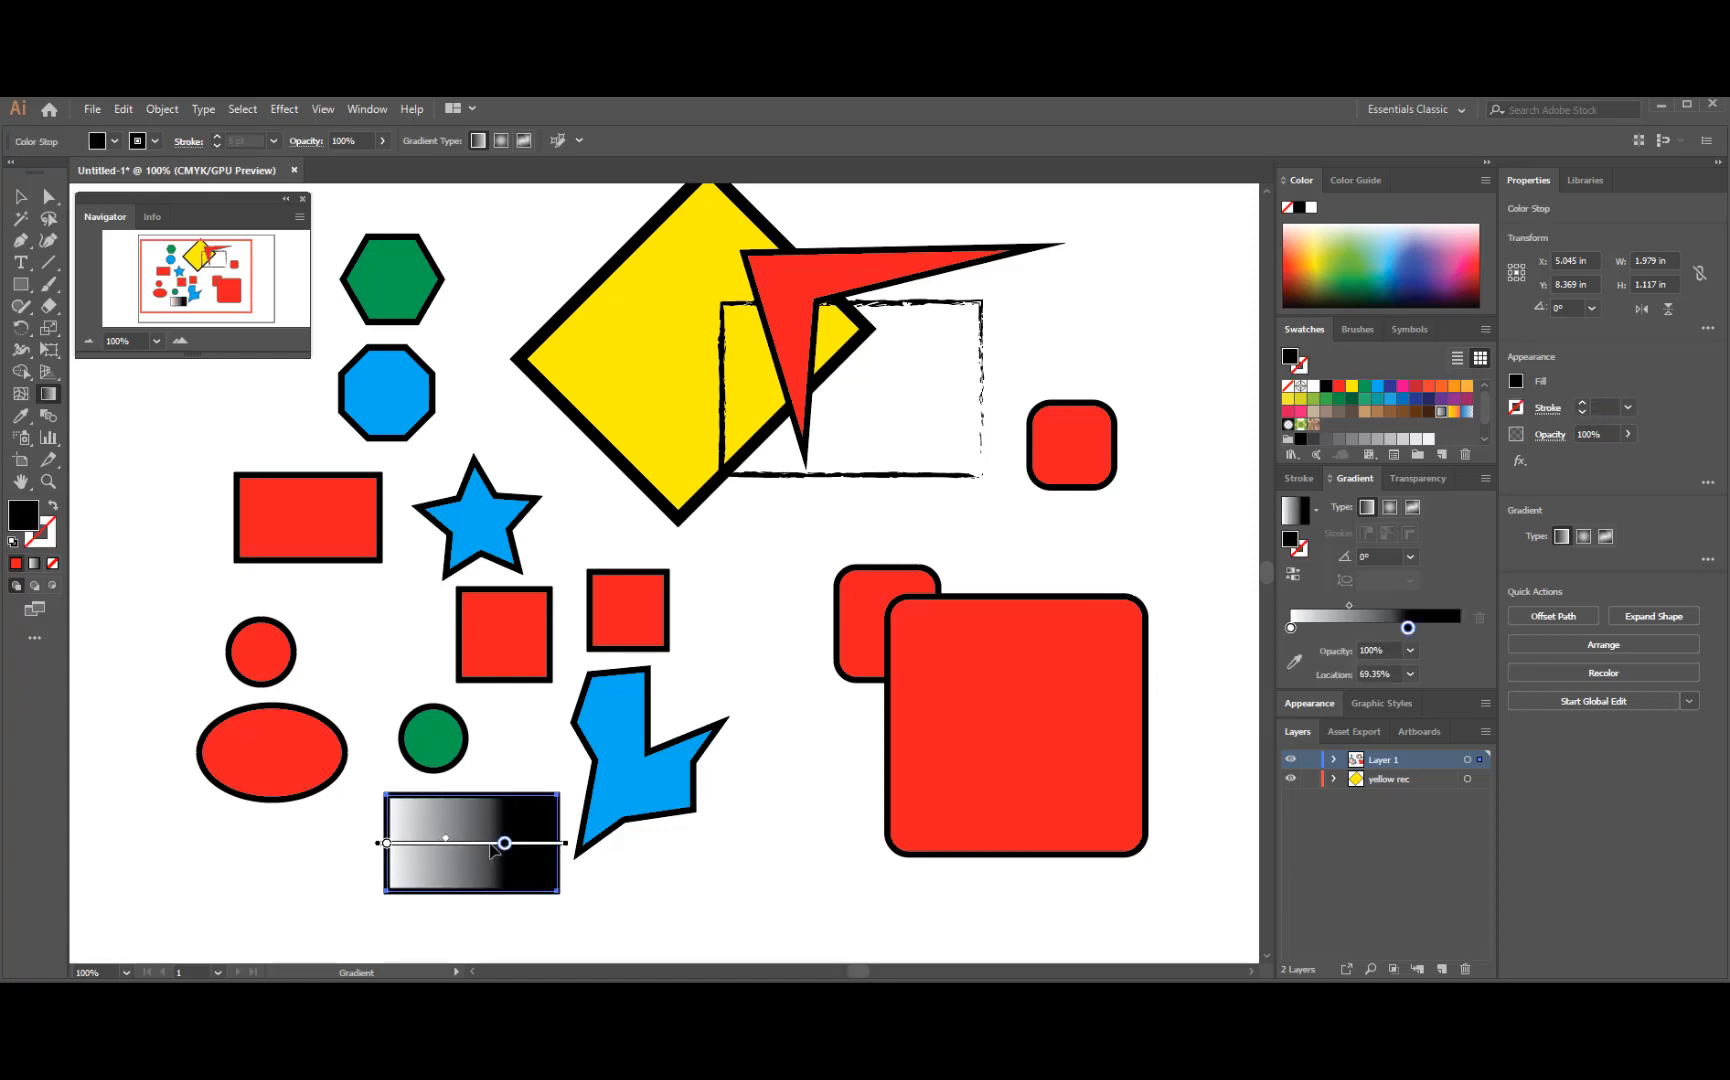
{"action": "left_click", "coordinate": [388, 843]}
{"action": "mouse_move", "coordinate": [388, 845]}
{"action": "left_mouse_down"}
{"action": "mouse_move", "coordinate": [423, 853]}
{"action": "mouse_move", "coordinate": [398, 853]}
{"action": "left_mouse_up"}
{"action": "left_click_drag", "start_coordinate": [505, 848], "coordinate": [560, 850]}
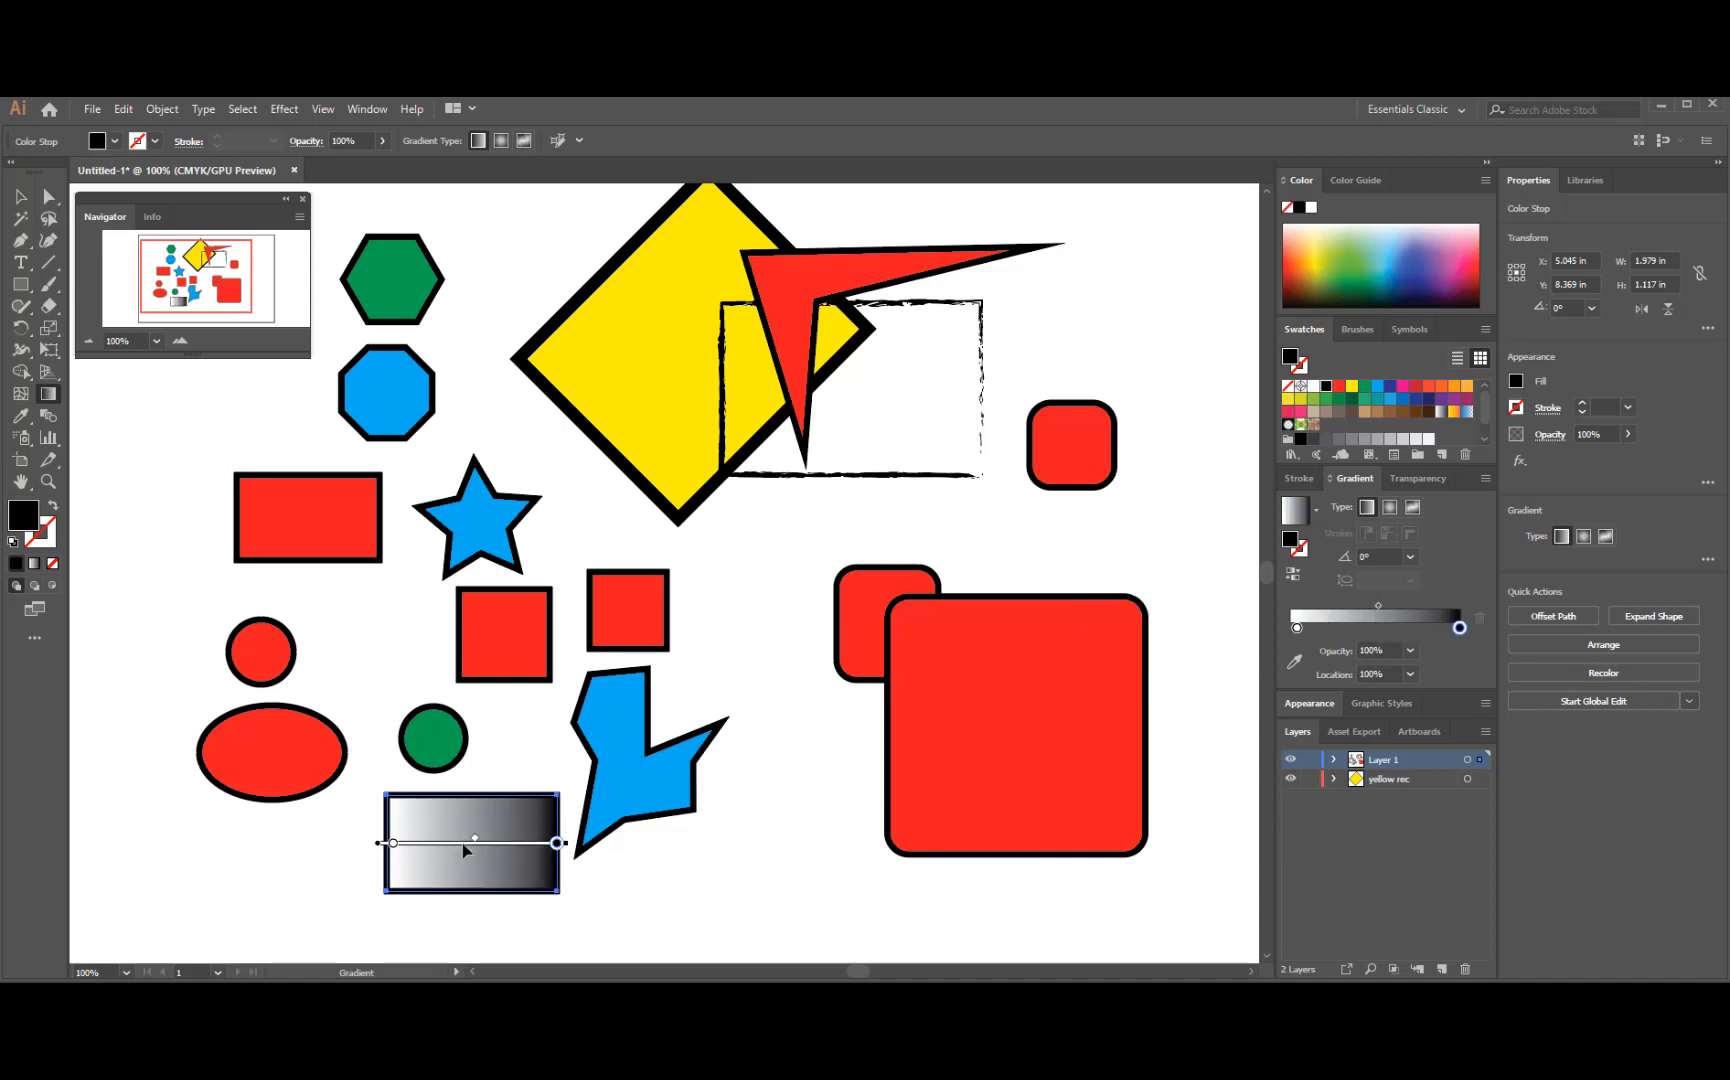
{"action": "mouse_move", "coordinate": [475, 838]}
{"action": "left_mouse_down"}
{"action": "mouse_move", "coordinate": [418, 843]}
{"action": "mouse_move", "coordinate": [506, 844]}
{"action": "mouse_move", "coordinate": [472, 843]}
{"action": "left_mouse_up"}
{"action": "left_click_drag", "start_coordinate": [1375, 607], "coordinate": [1458, 630]}
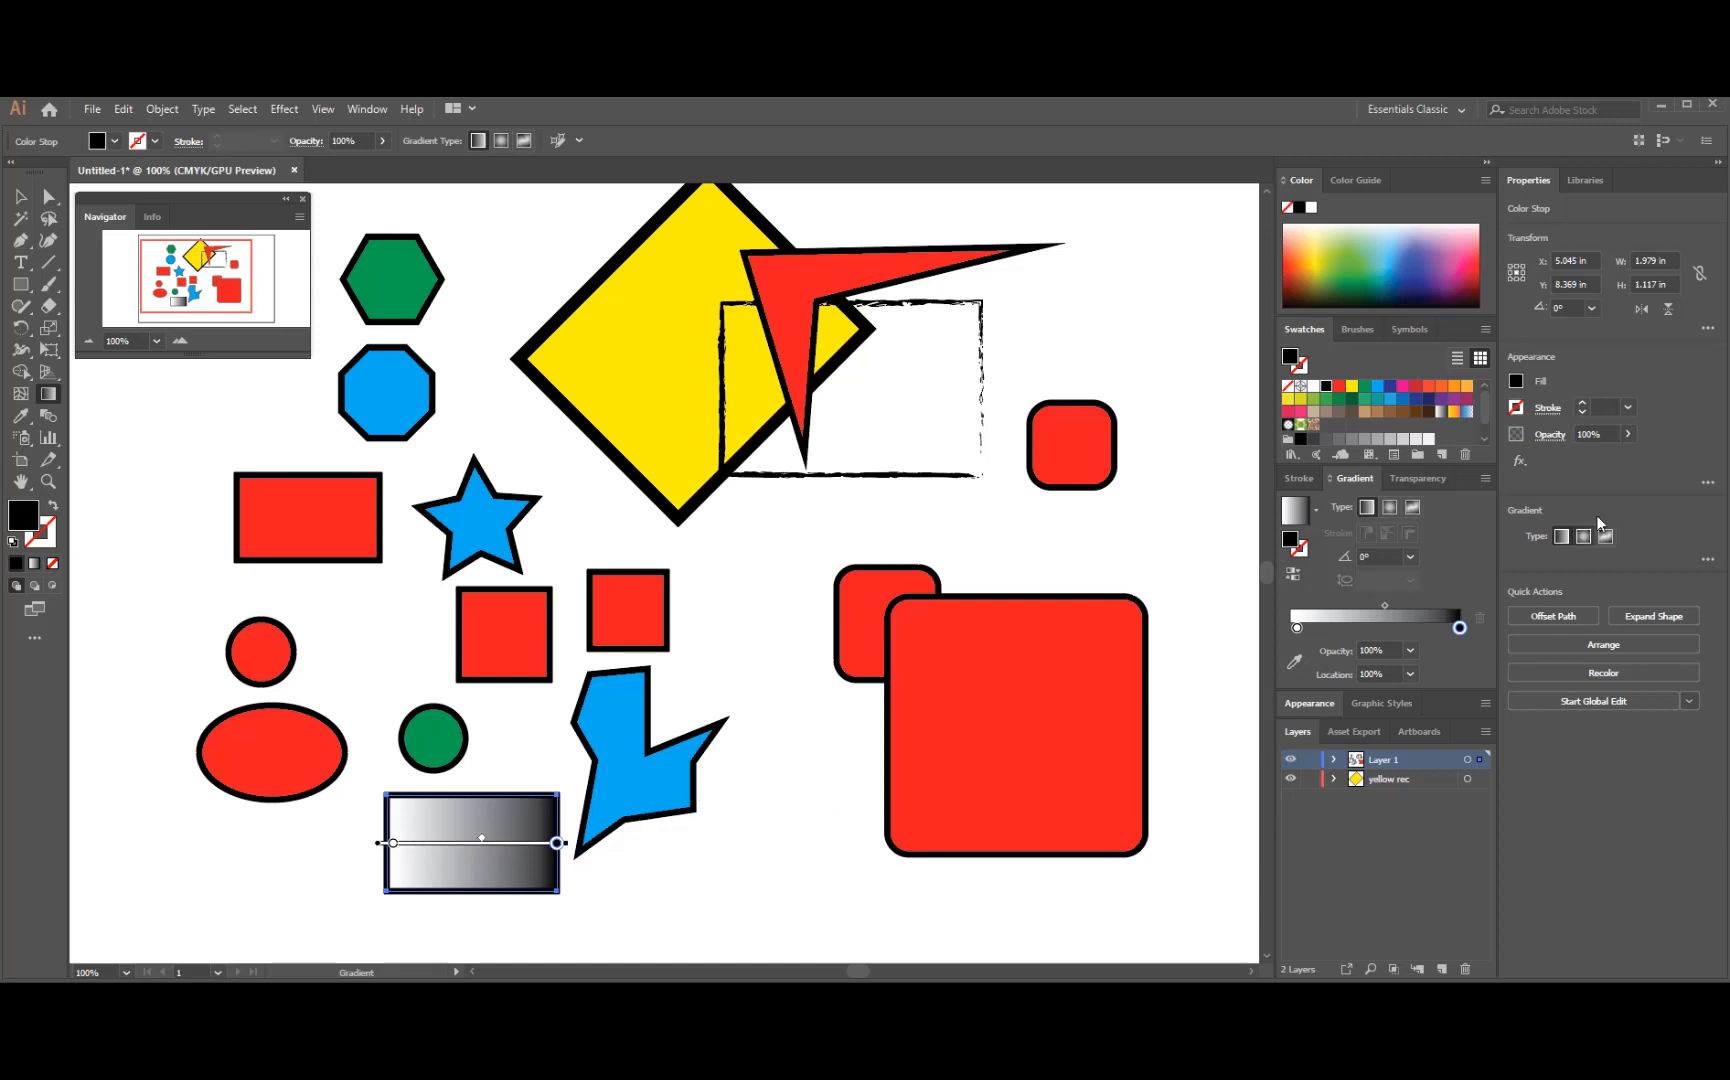
- Recolour the rectangle gradient's white starting stop with the red swatch
{"action": "left_click", "coordinate": [1340, 388]}
{"action": "scroll", "coordinate": [1340, 395], "scroll_direction": "down", "scroll_amount": 1}
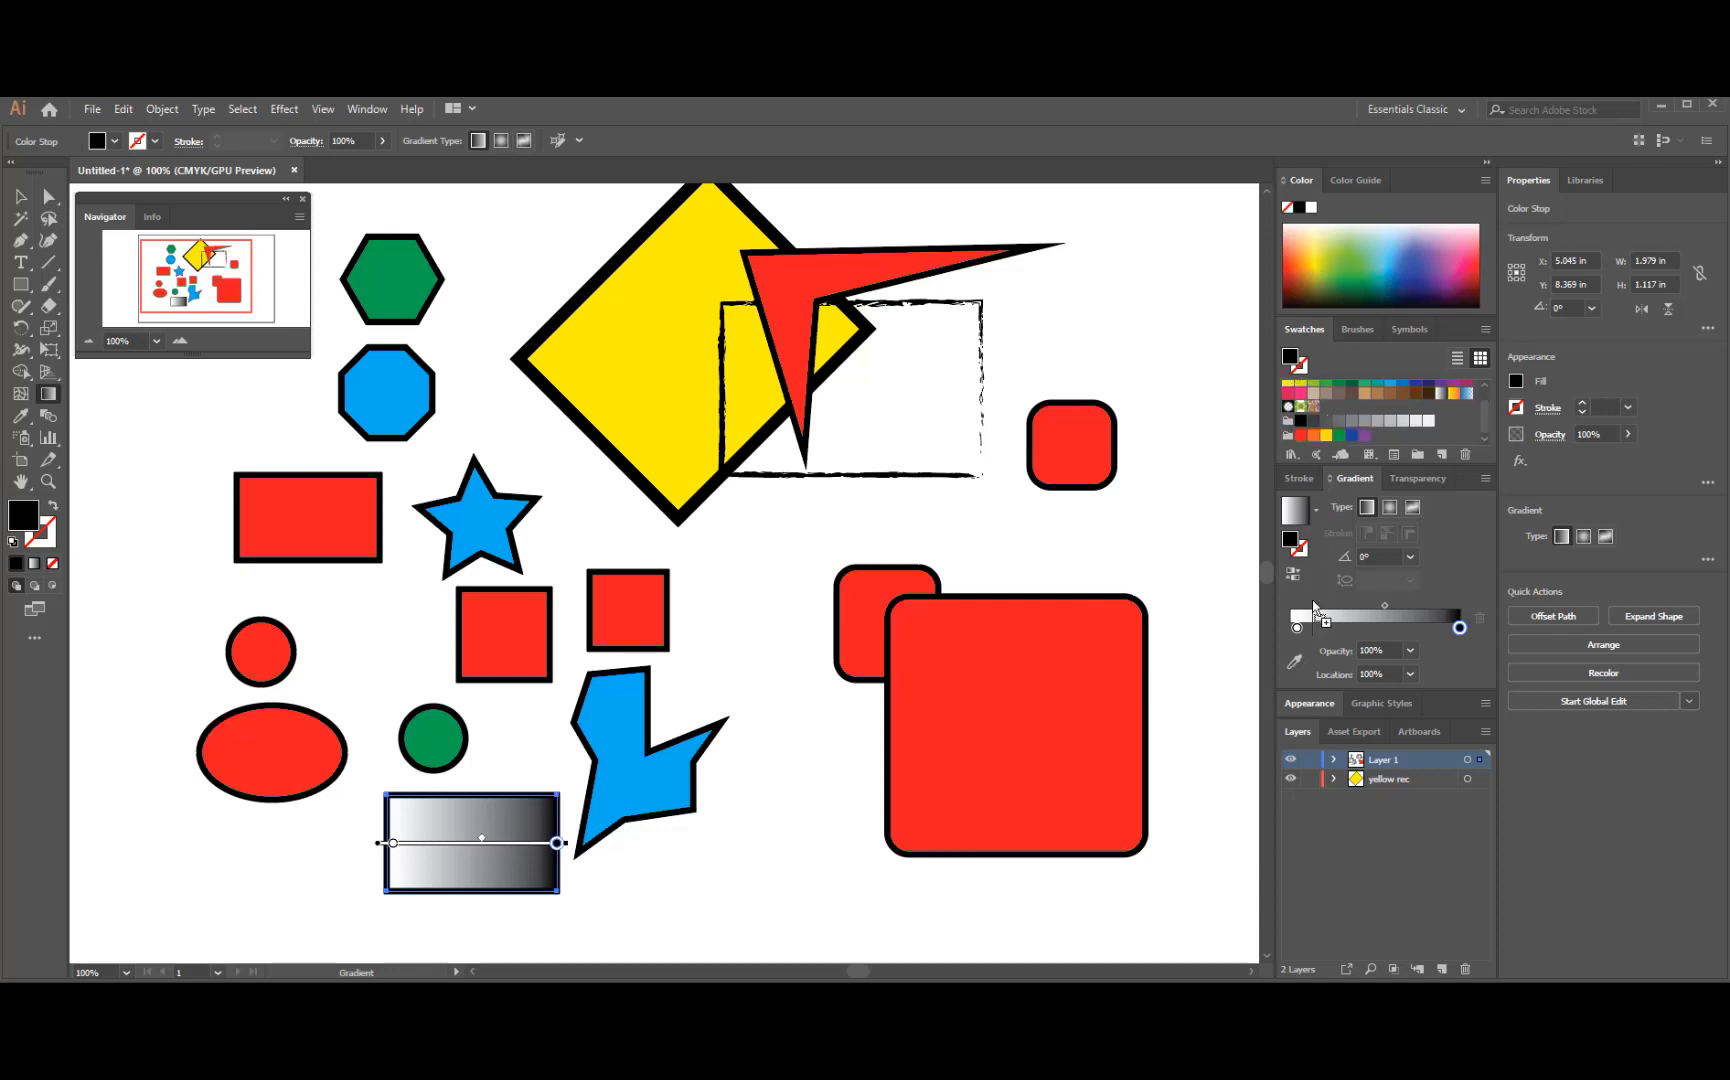
{"action": "left_click", "coordinate": [1298, 628]}
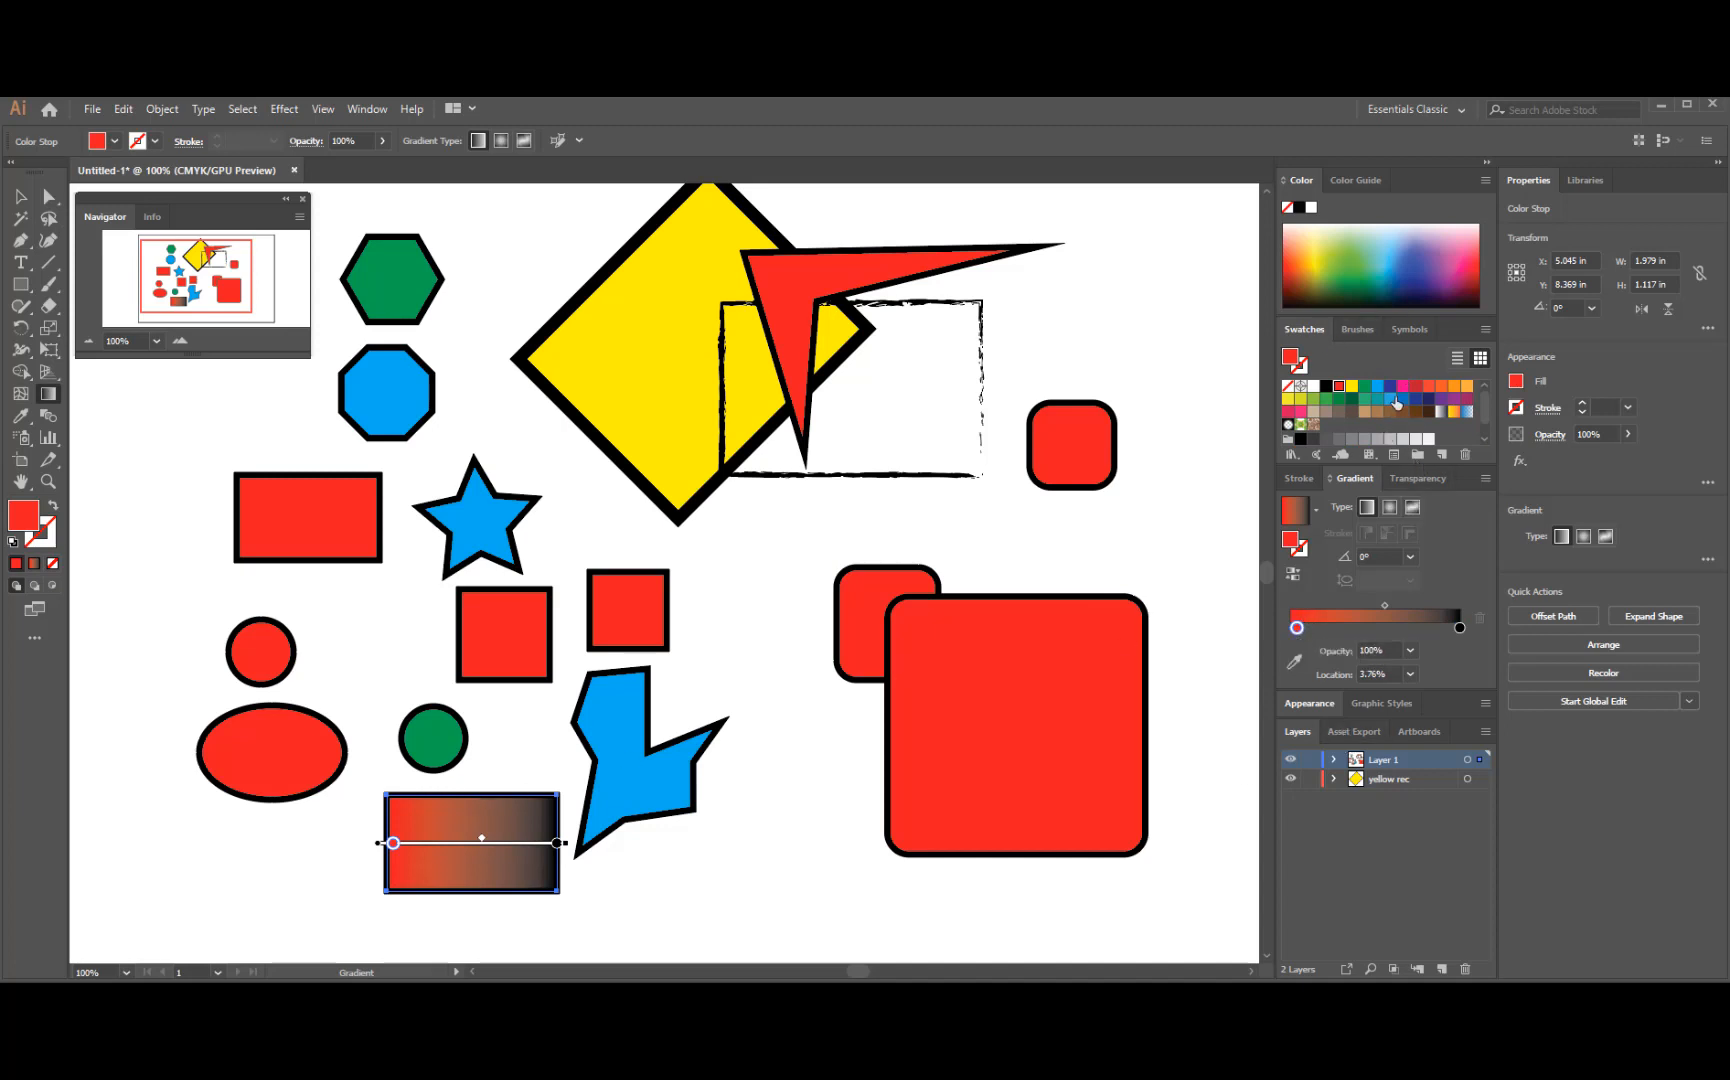
- Recolour the gradient's black end stop light blue and shift the midpoint slightly toward the red stop
{"action": "scroll", "coordinate": [1386, 396], "scroll_direction": "down", "scroll_amount": 1}
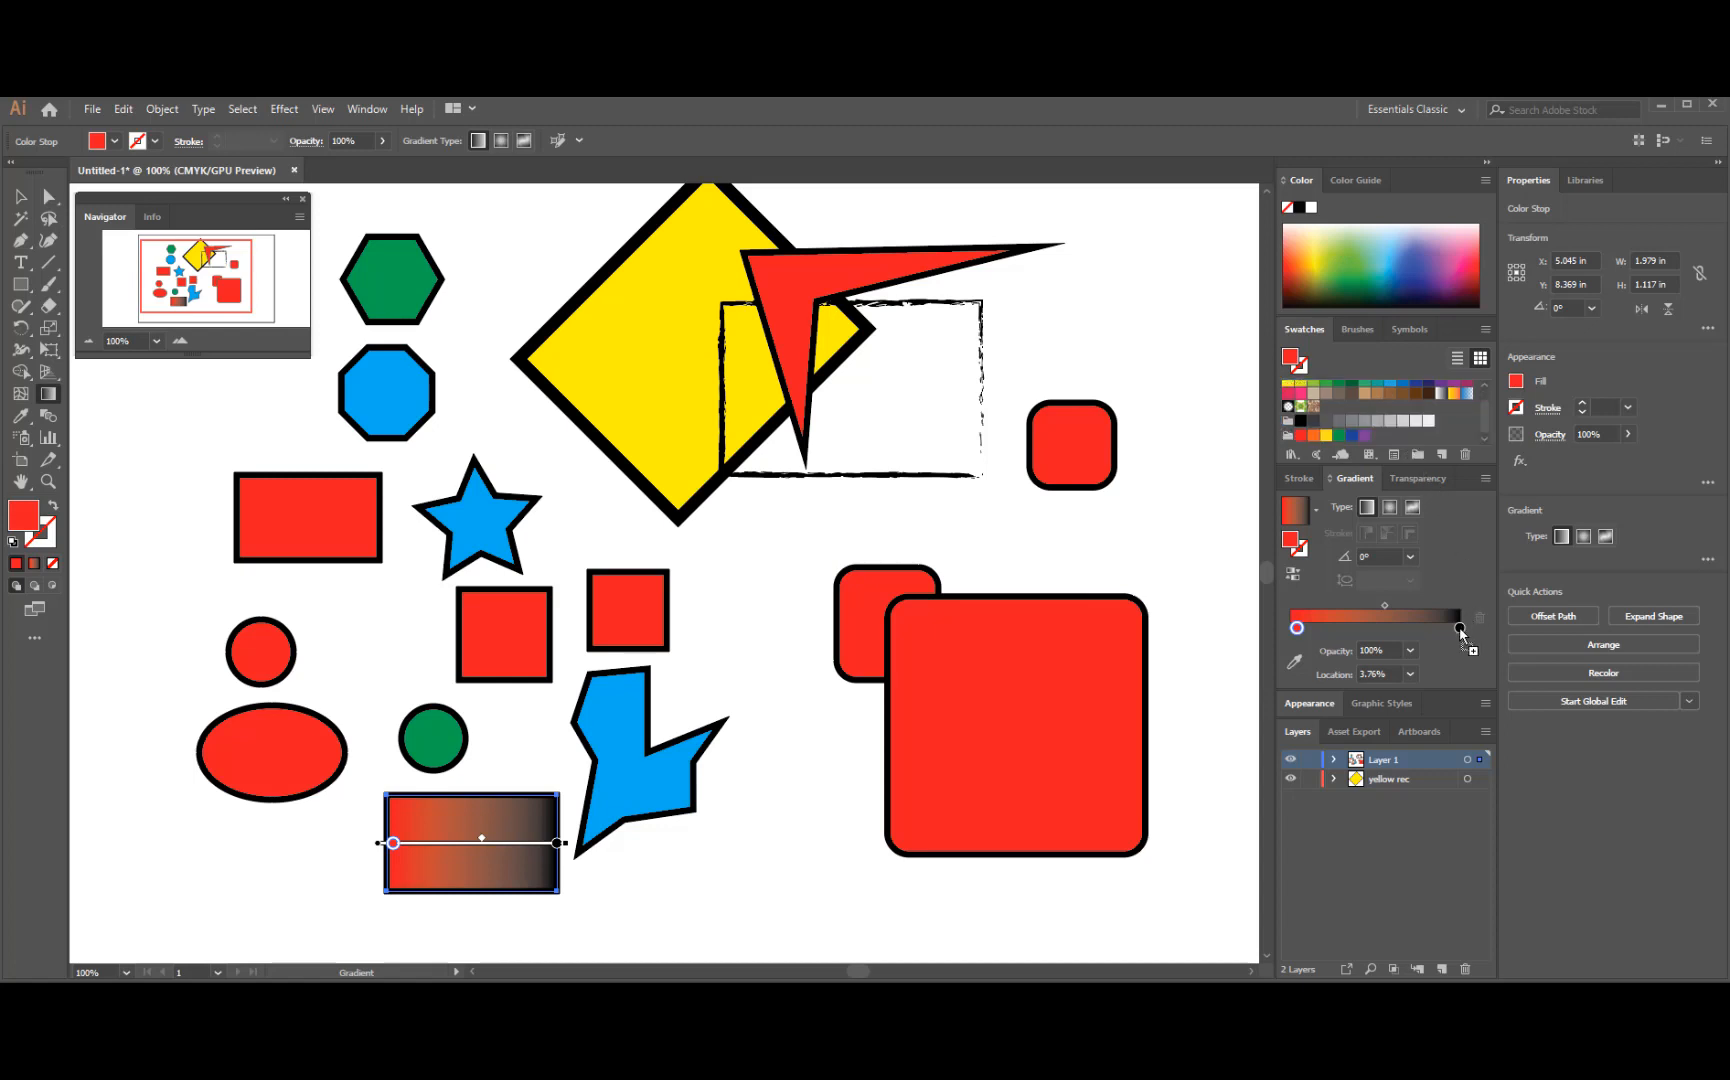
{"action": "left_click_drag", "start_coordinate": [1460, 630], "coordinate": [1460, 630]}
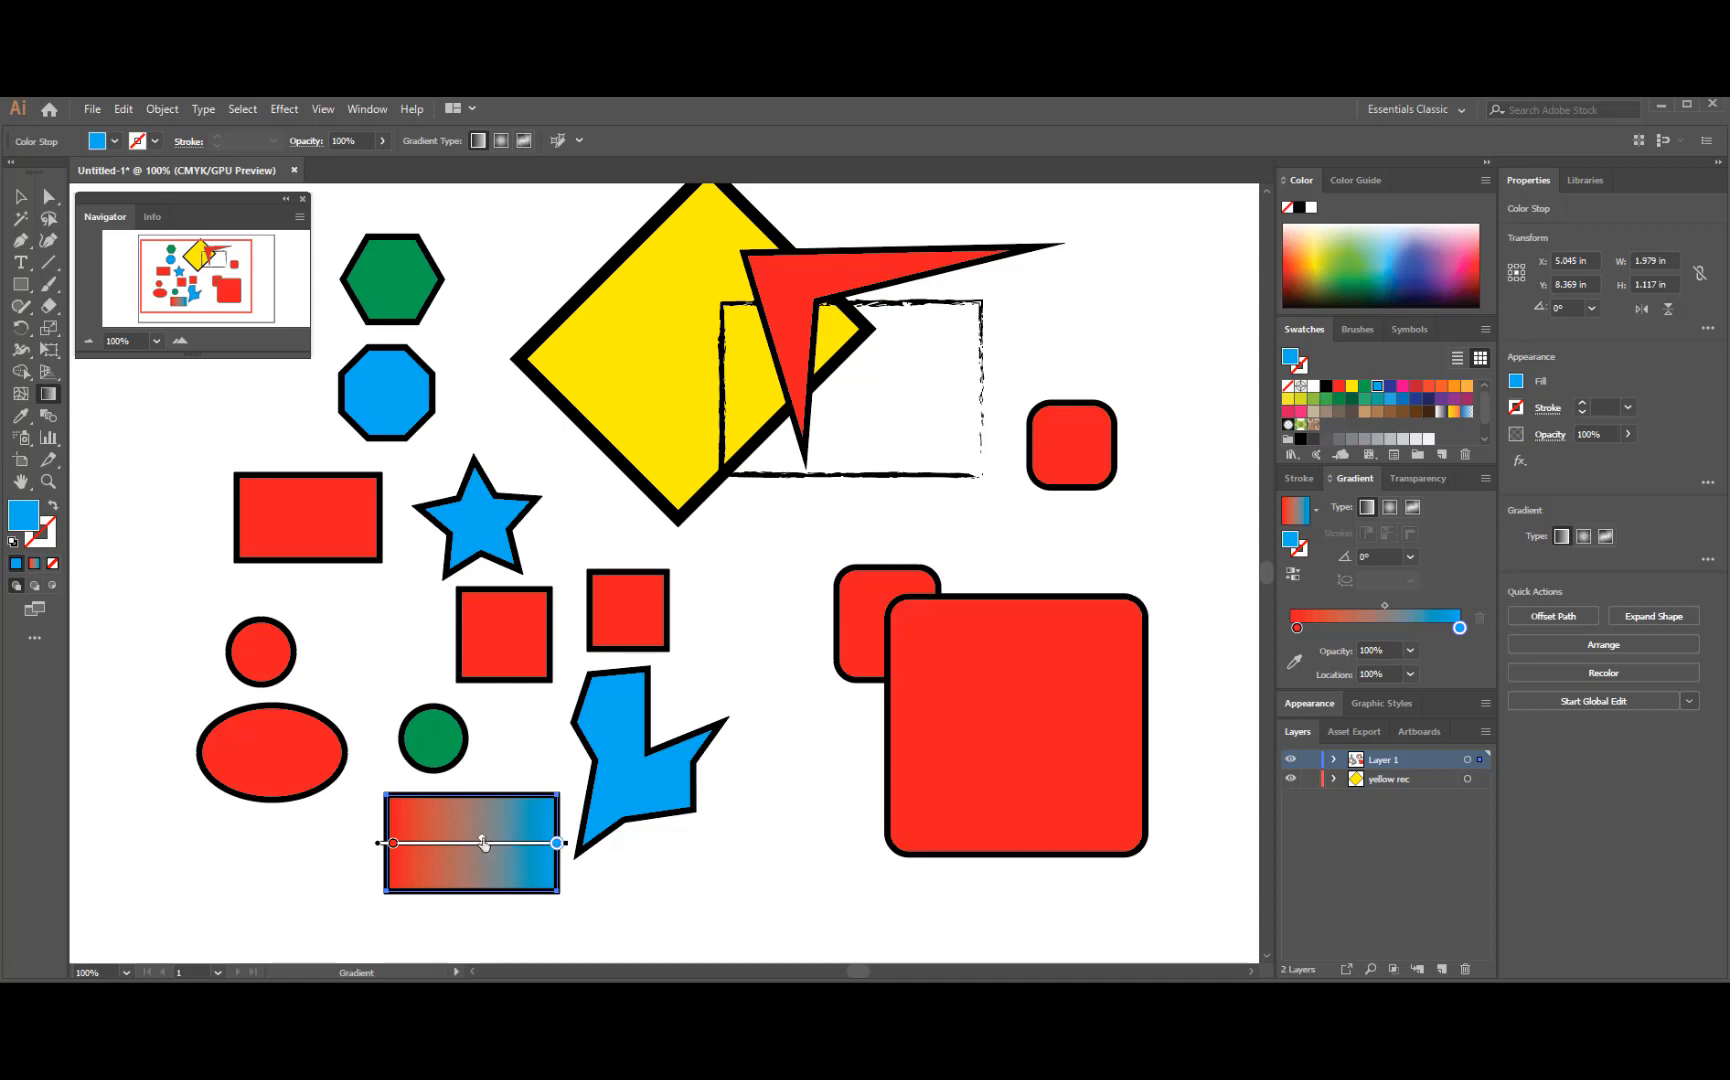
{"action": "left_click_drag", "start_coordinate": [482, 837], "coordinate": [467, 837]}
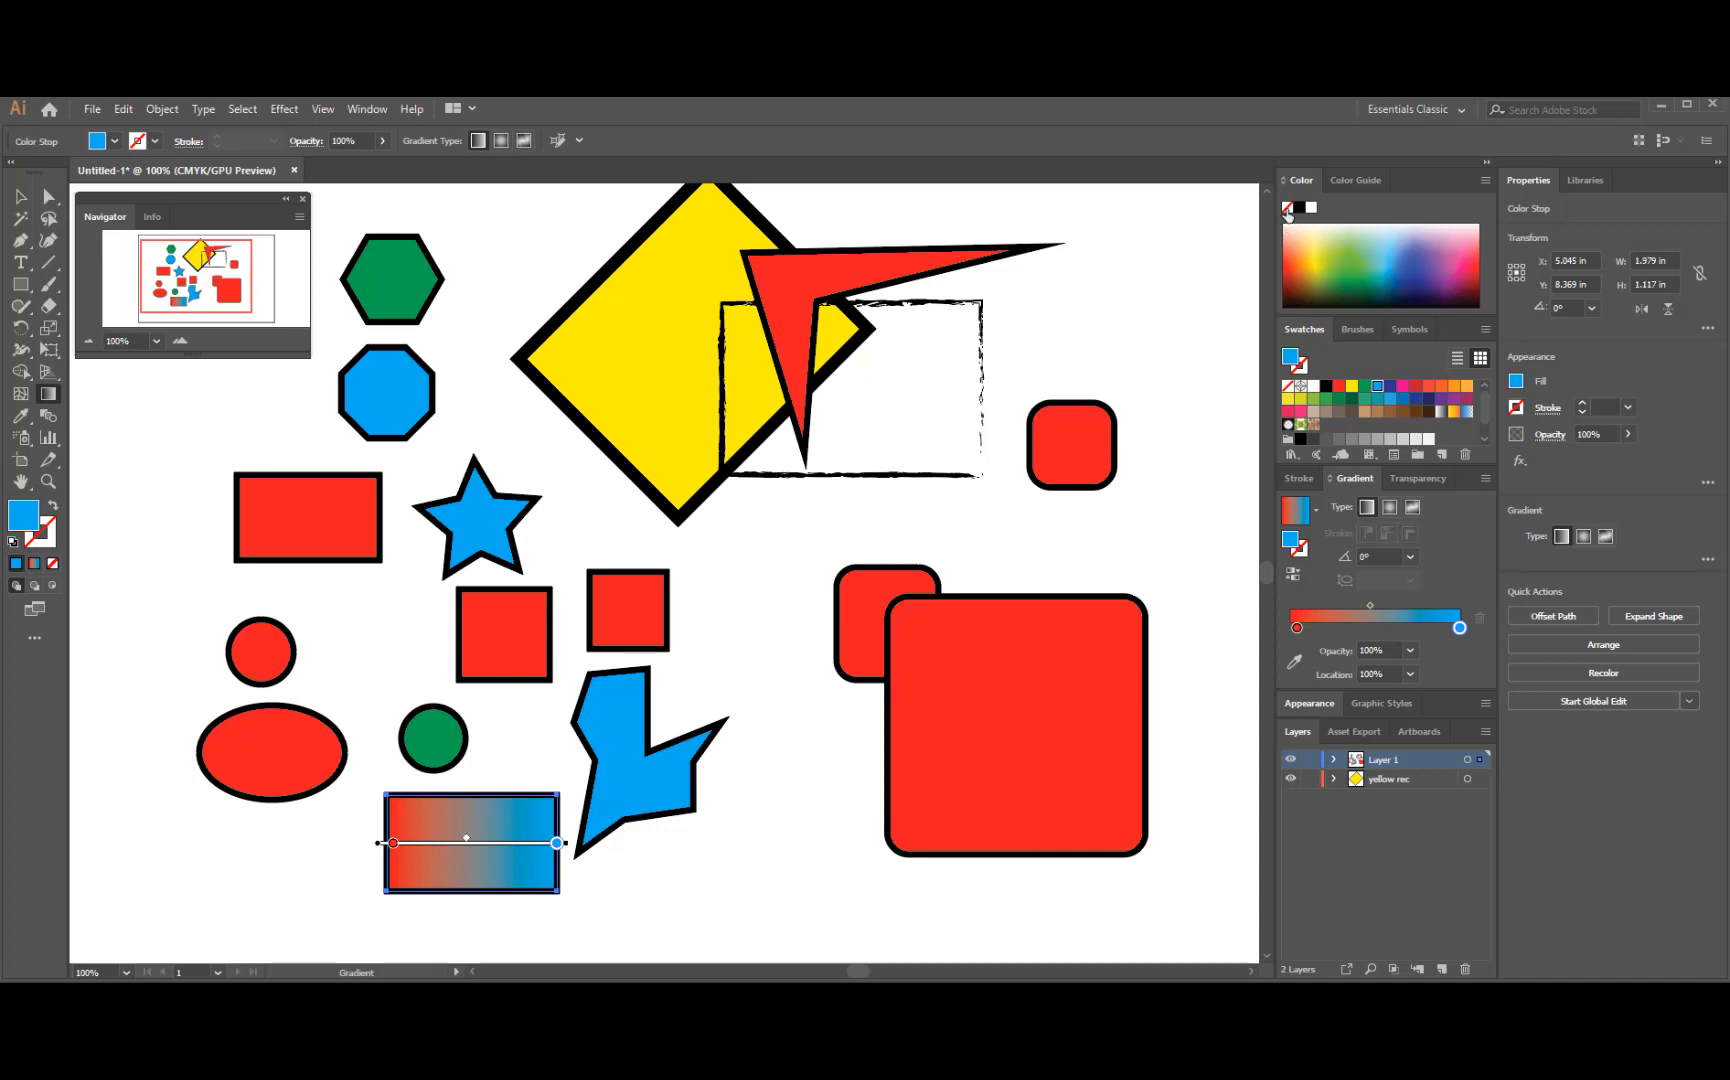
- Recolour the gradient's blue end stop white and move the midpoint closer to the red stop
{"action": "scroll", "coordinate": [1400, 410], "scroll_direction": "down", "scroll_amount": 1}
{"action": "left_click_drag", "start_coordinate": [1457, 638], "coordinate": [1461, 628]}
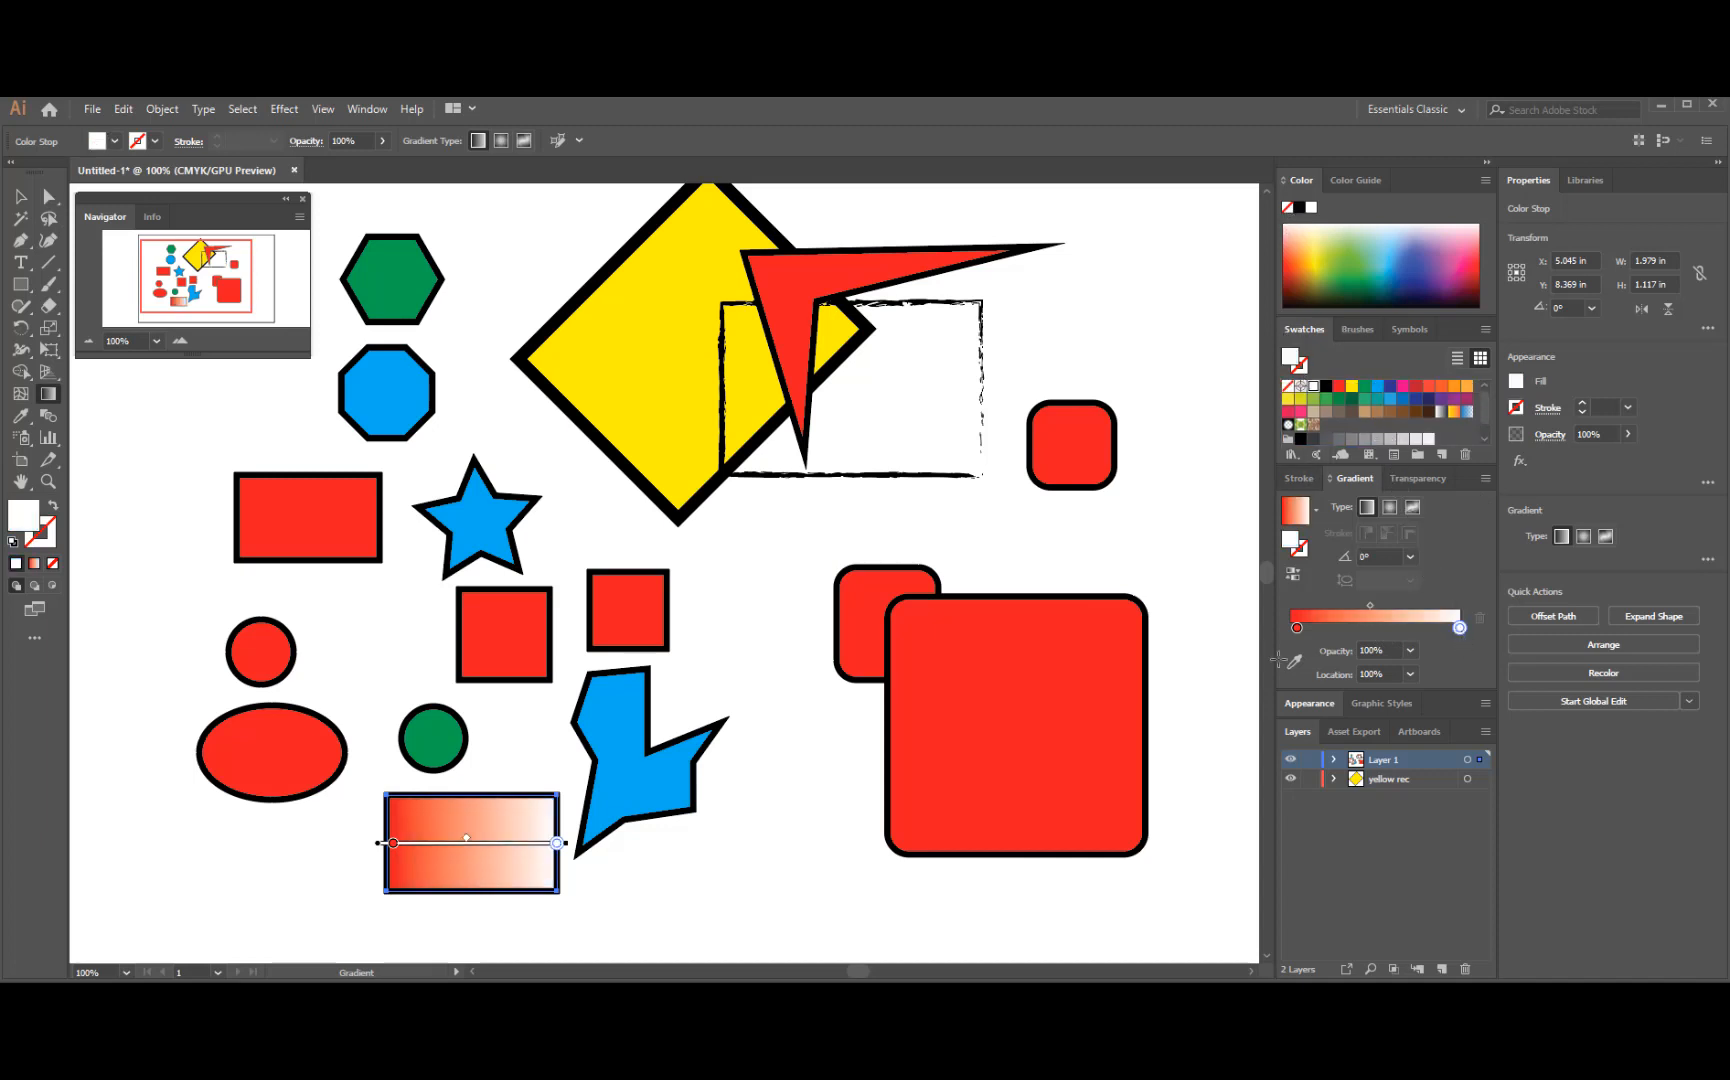
{"action": "left_click_drag", "start_coordinate": [466, 838], "coordinate": [447, 836]}
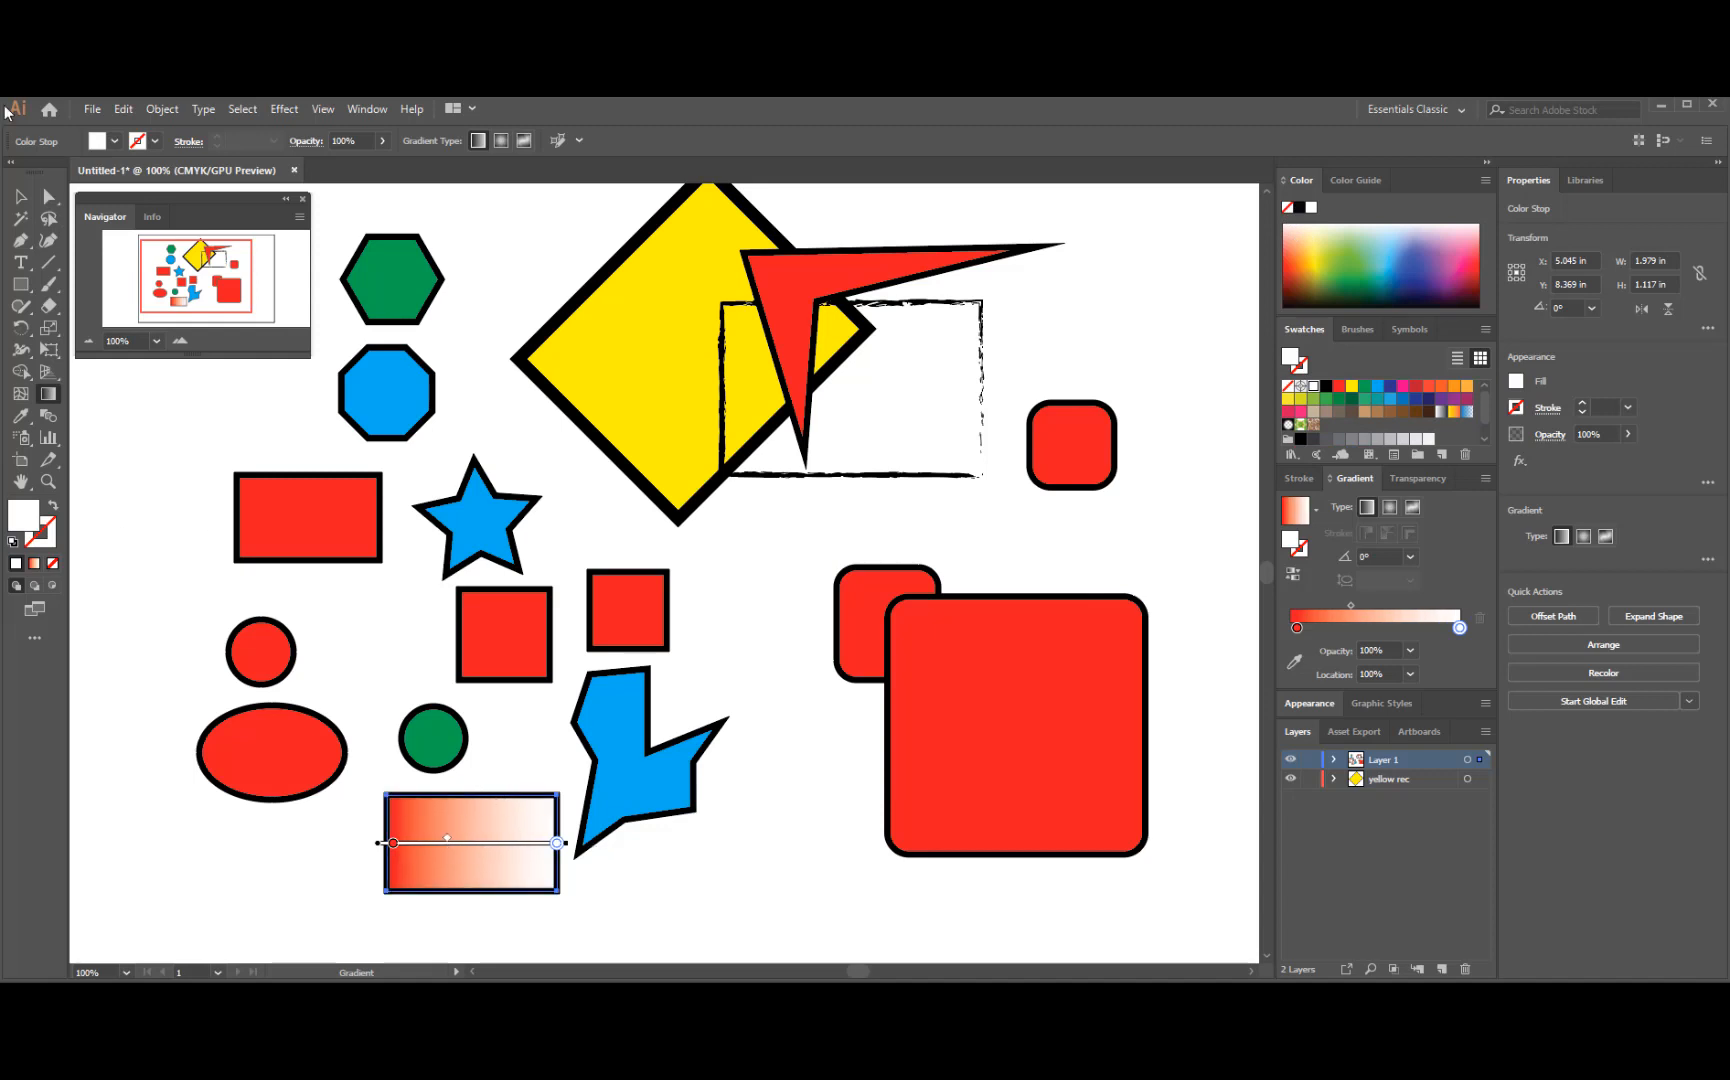
- Move the gradient rectangle slightly down and right to about X 5.108 in, Y 8.624 in
{"action": "left_click", "coordinate": [20, 196]}
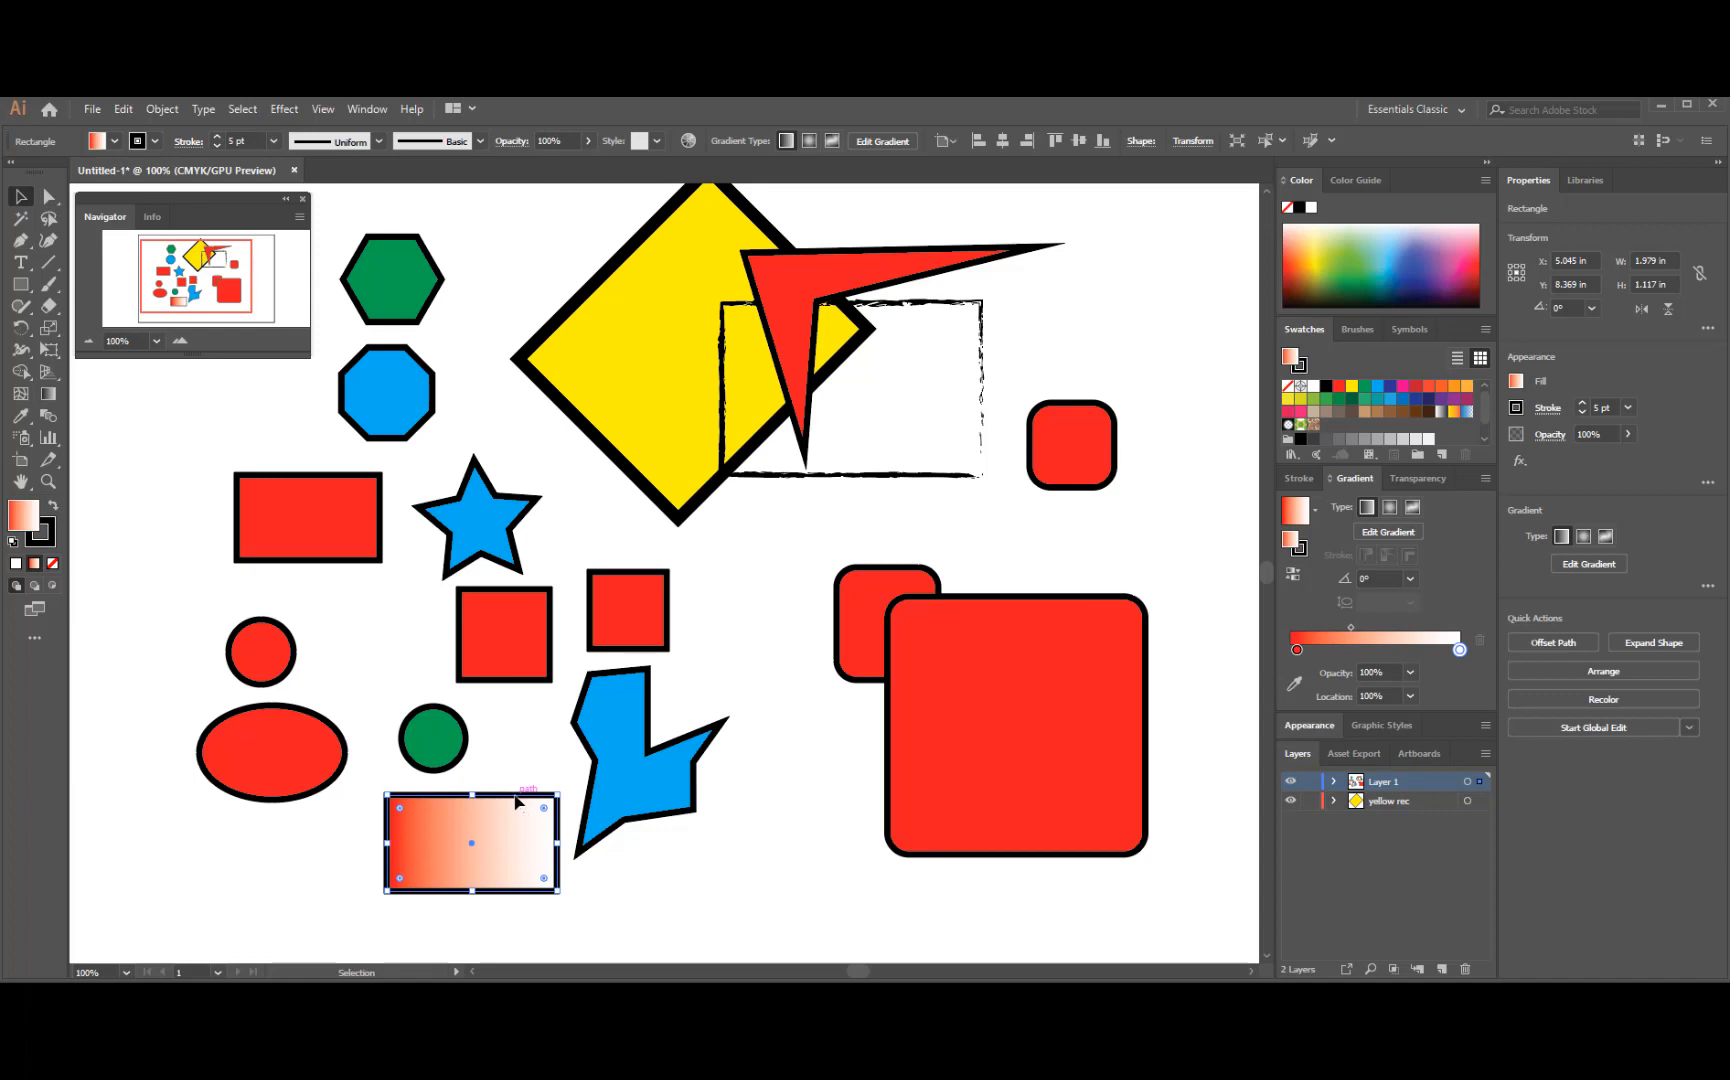
{"action": "mouse_move", "coordinate": [516, 800]}
{"action": "left_mouse_down"}
{"action": "mouse_move", "coordinate": [598, 786]}
{"action": "mouse_move", "coordinate": [501, 825]}
{"action": "left_mouse_up"}
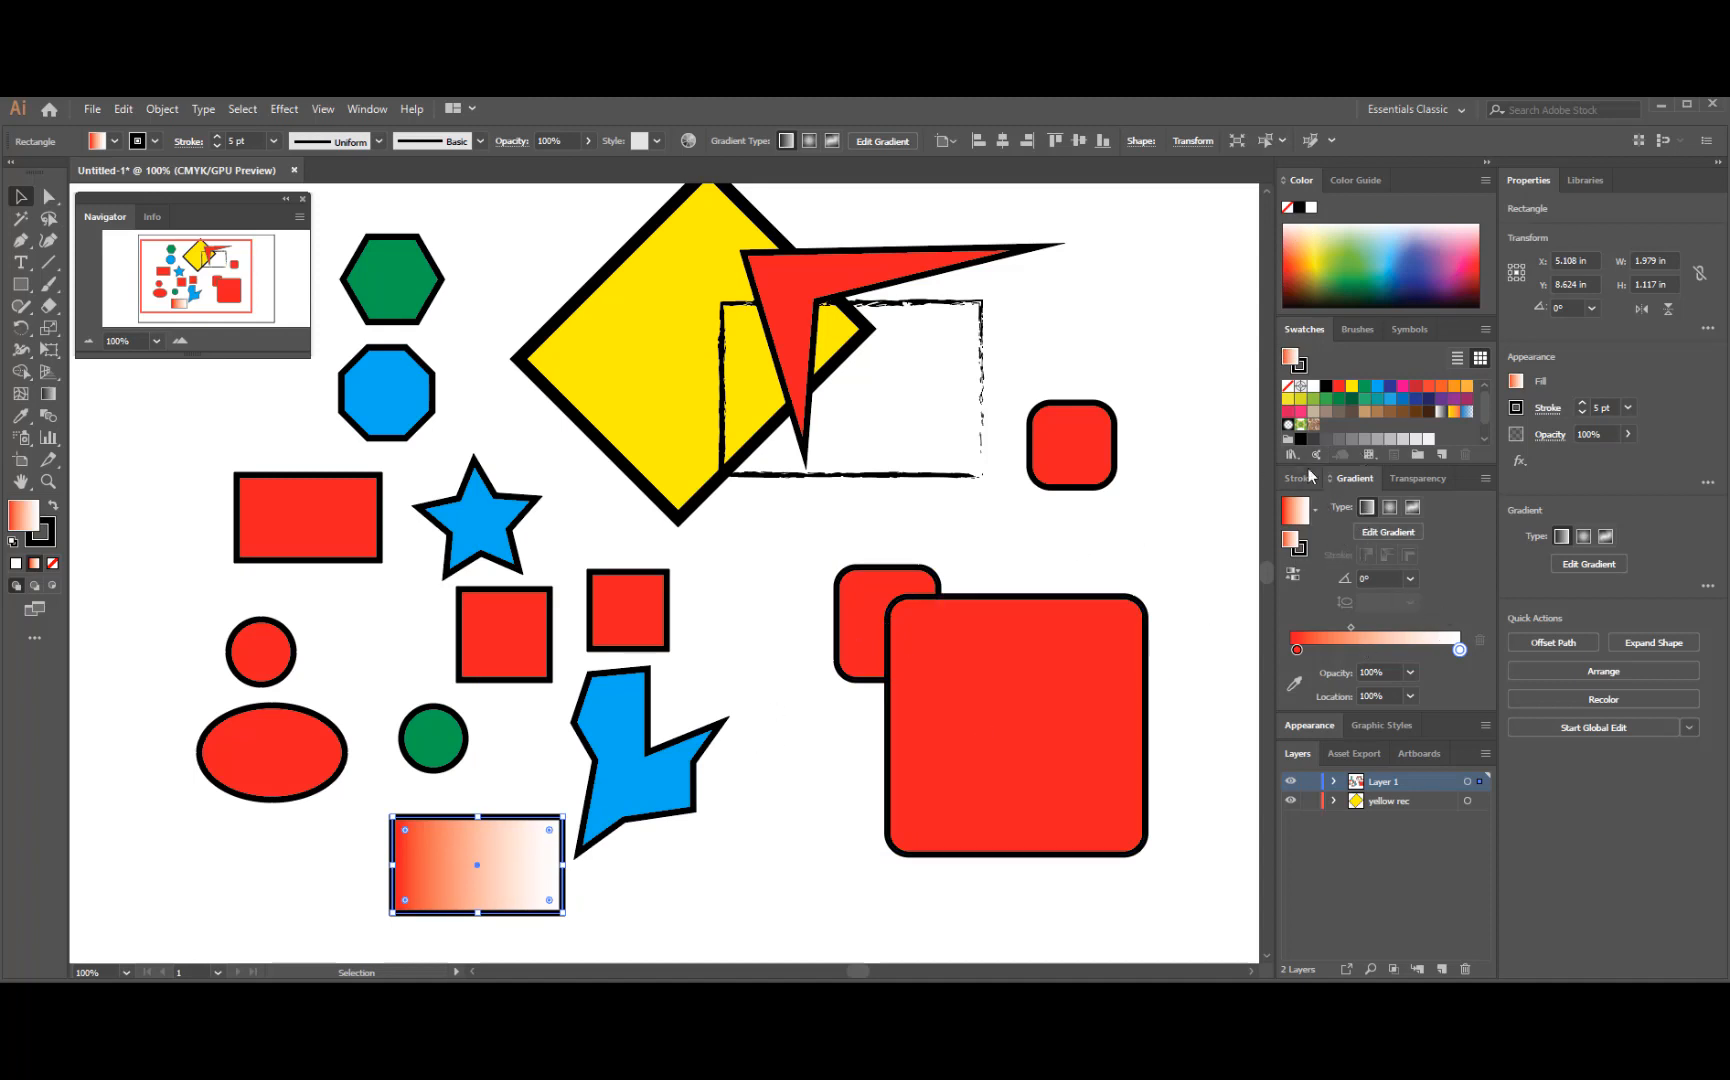
- Try the radial and freeform gradient types on the rectangle, returning to a linear gradient angled at 180°
{"action": "left_click", "coordinate": [1389, 507]}
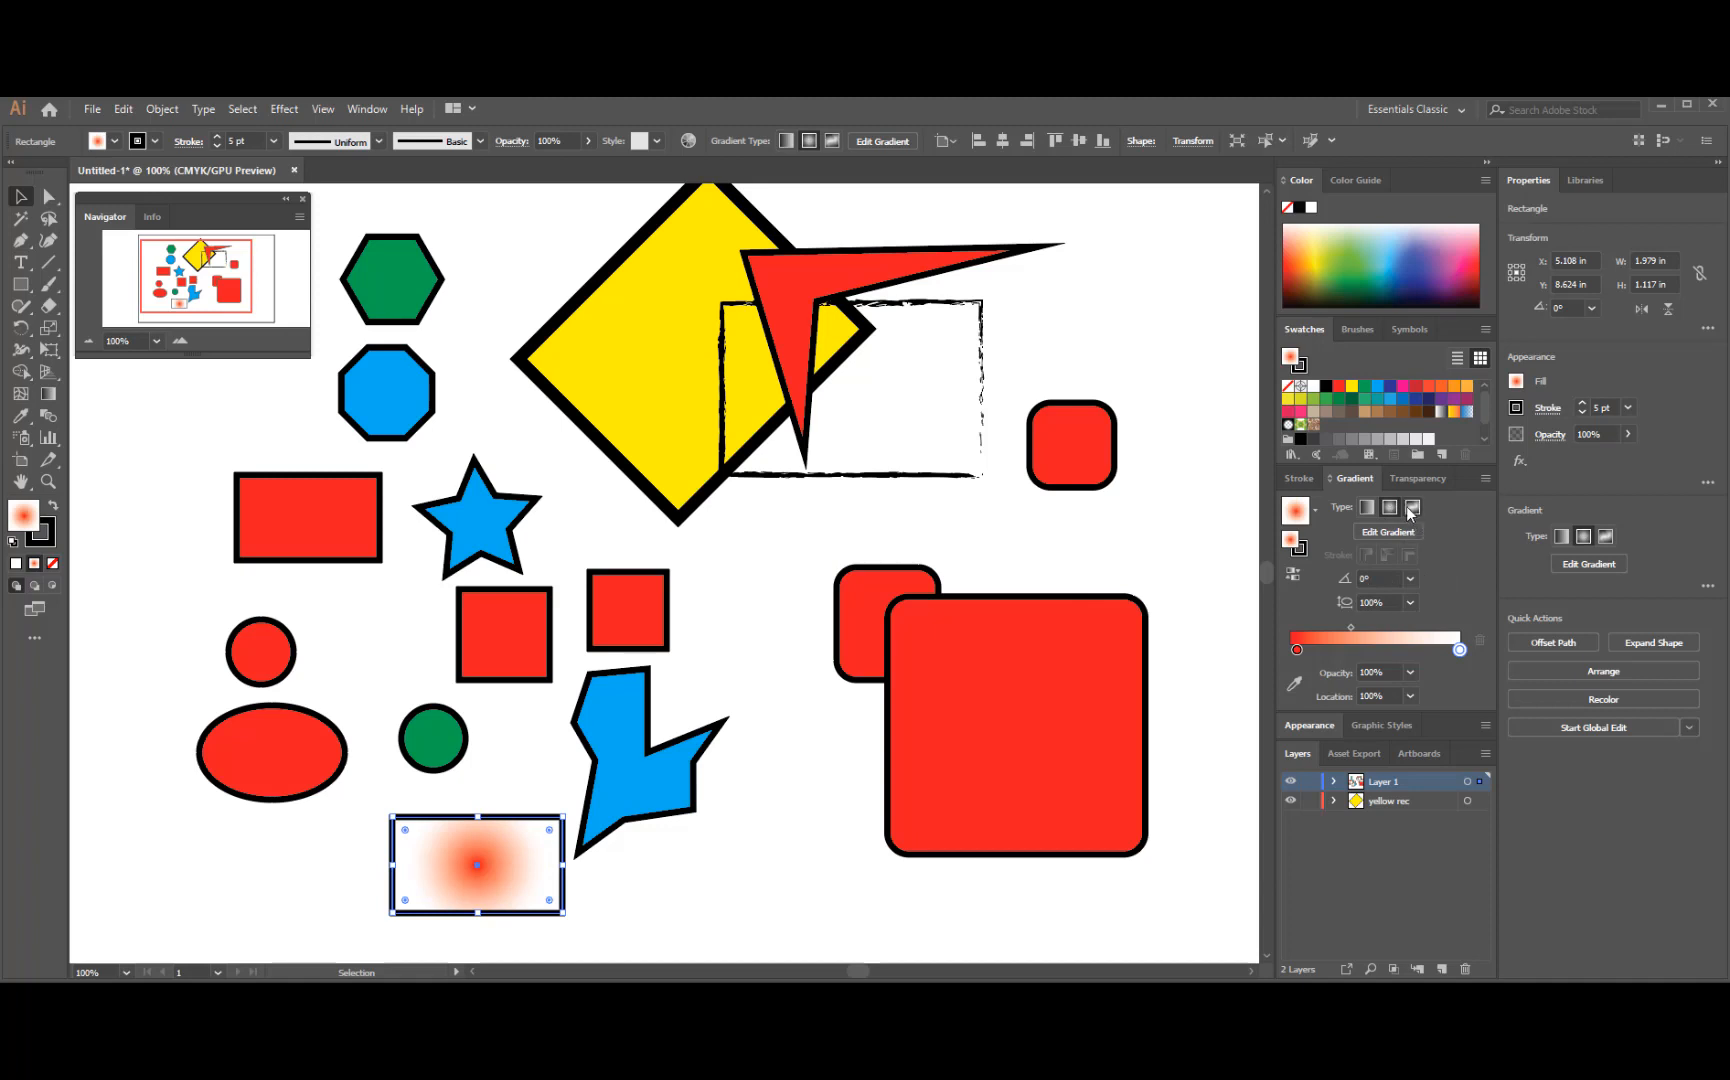
{"action": "left_click", "coordinate": [1414, 507]}
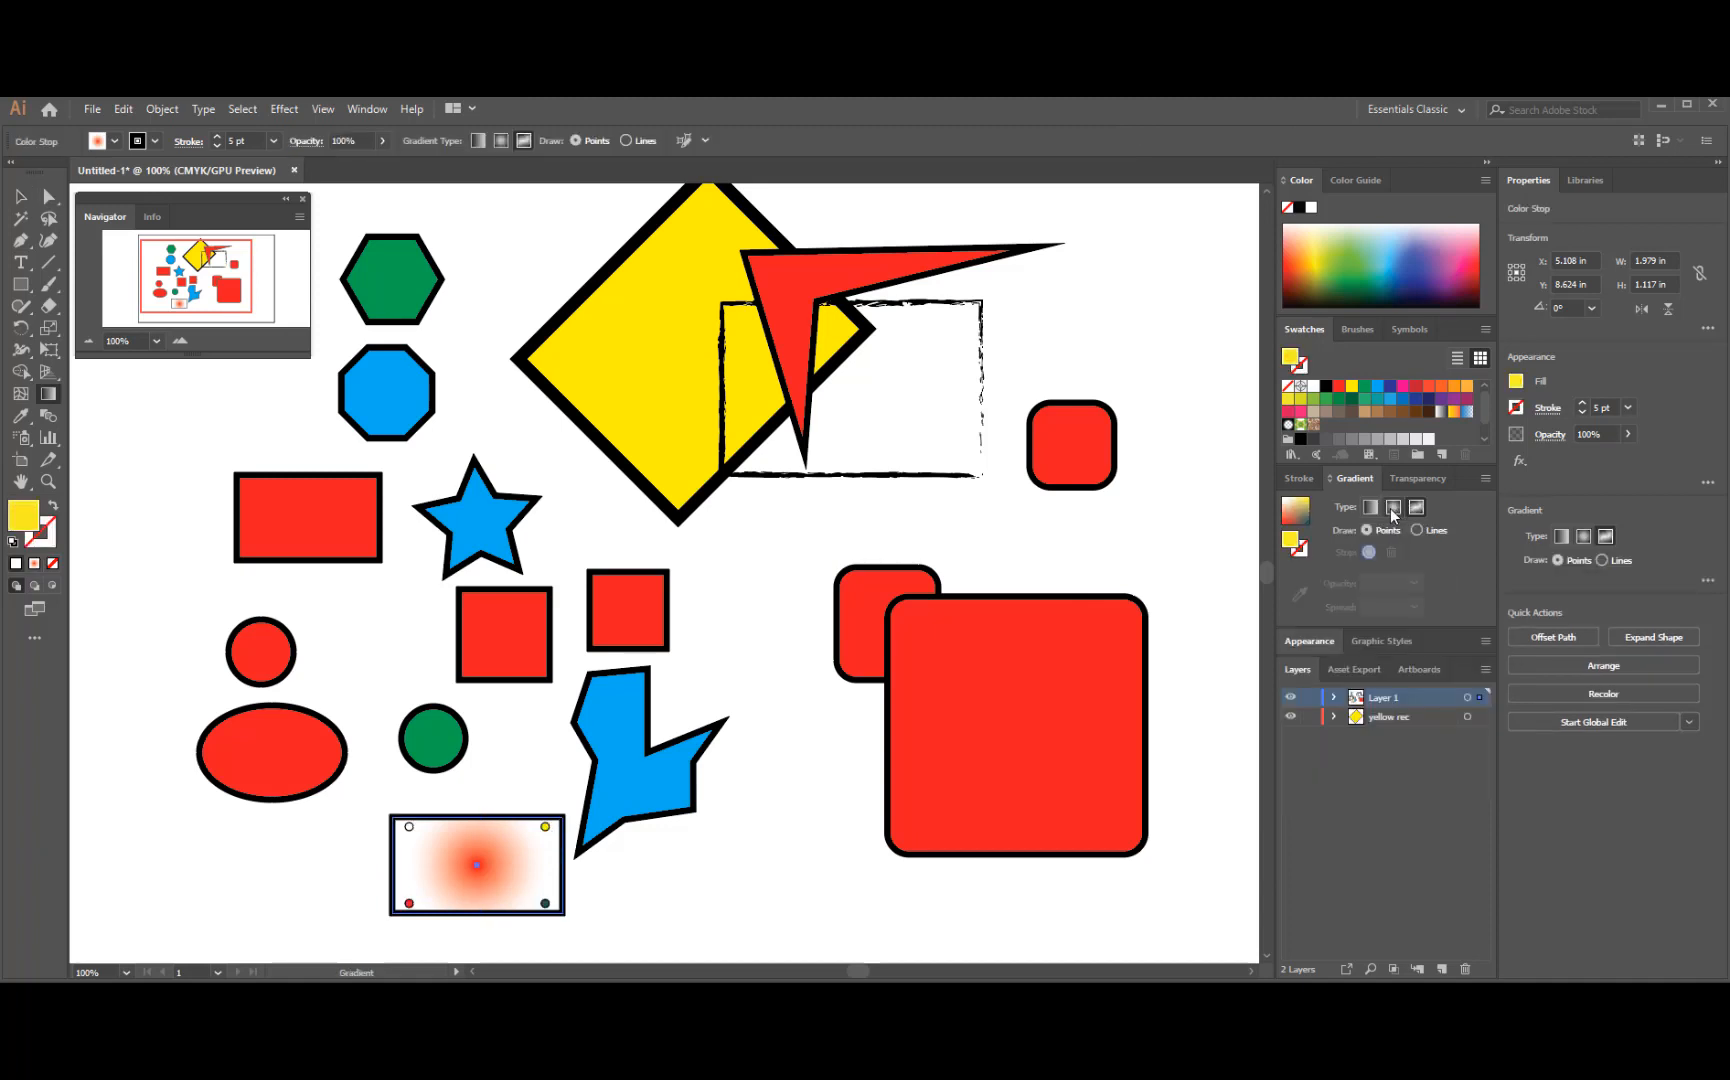
{"action": "left_click", "coordinate": [1389, 508]}
{"action": "left_click", "coordinate": [1366, 510]}
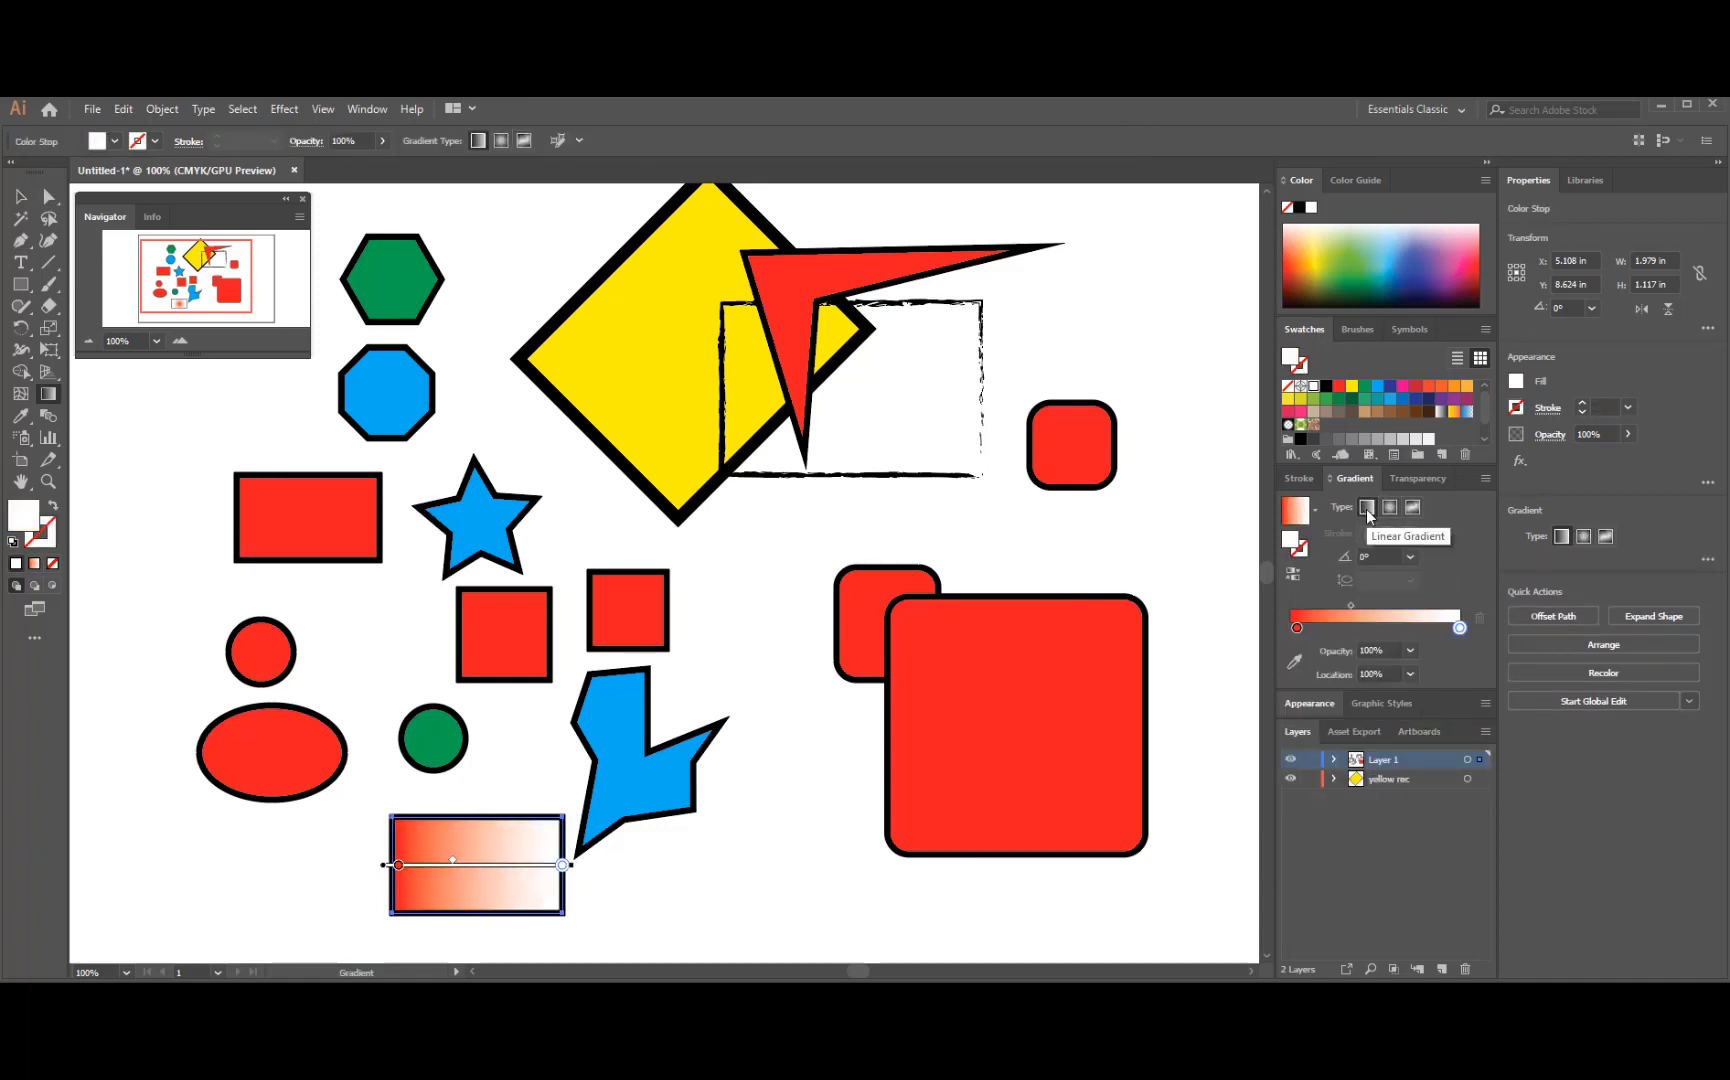
{"action": "left_click", "coordinate": [1411, 557]}
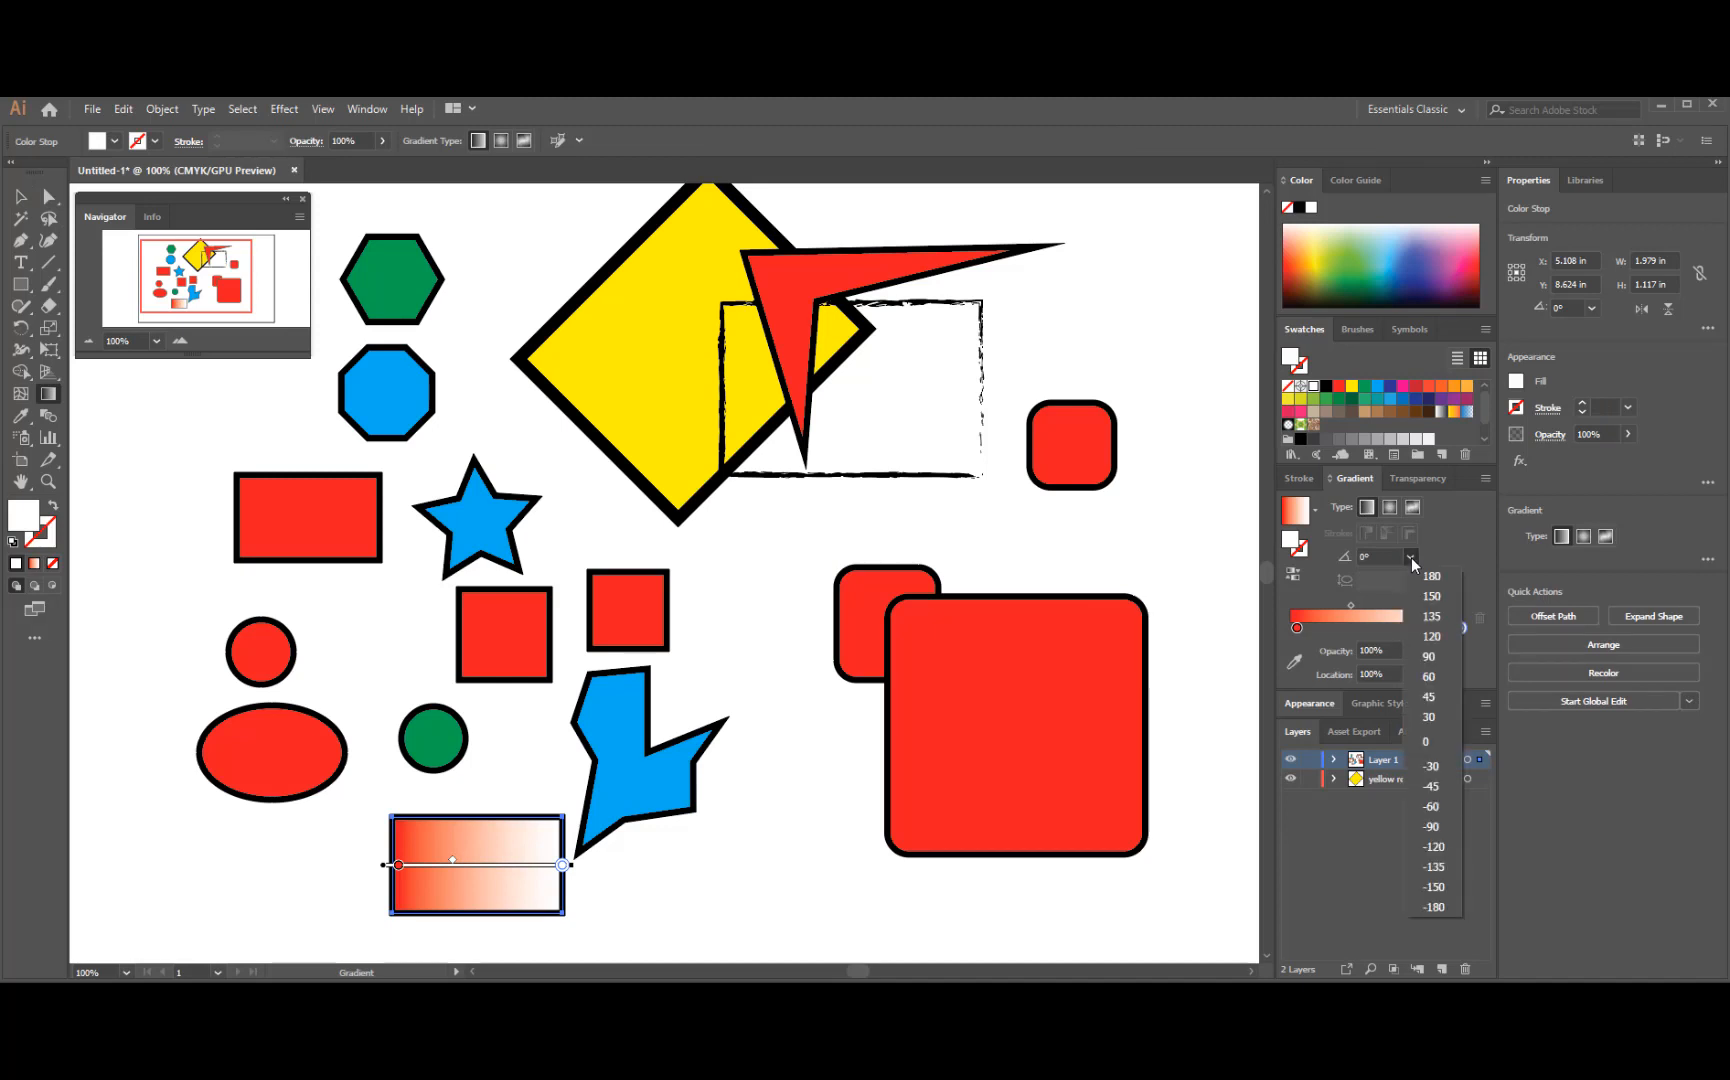
{"action": "left_click", "coordinate": [1432, 577]}
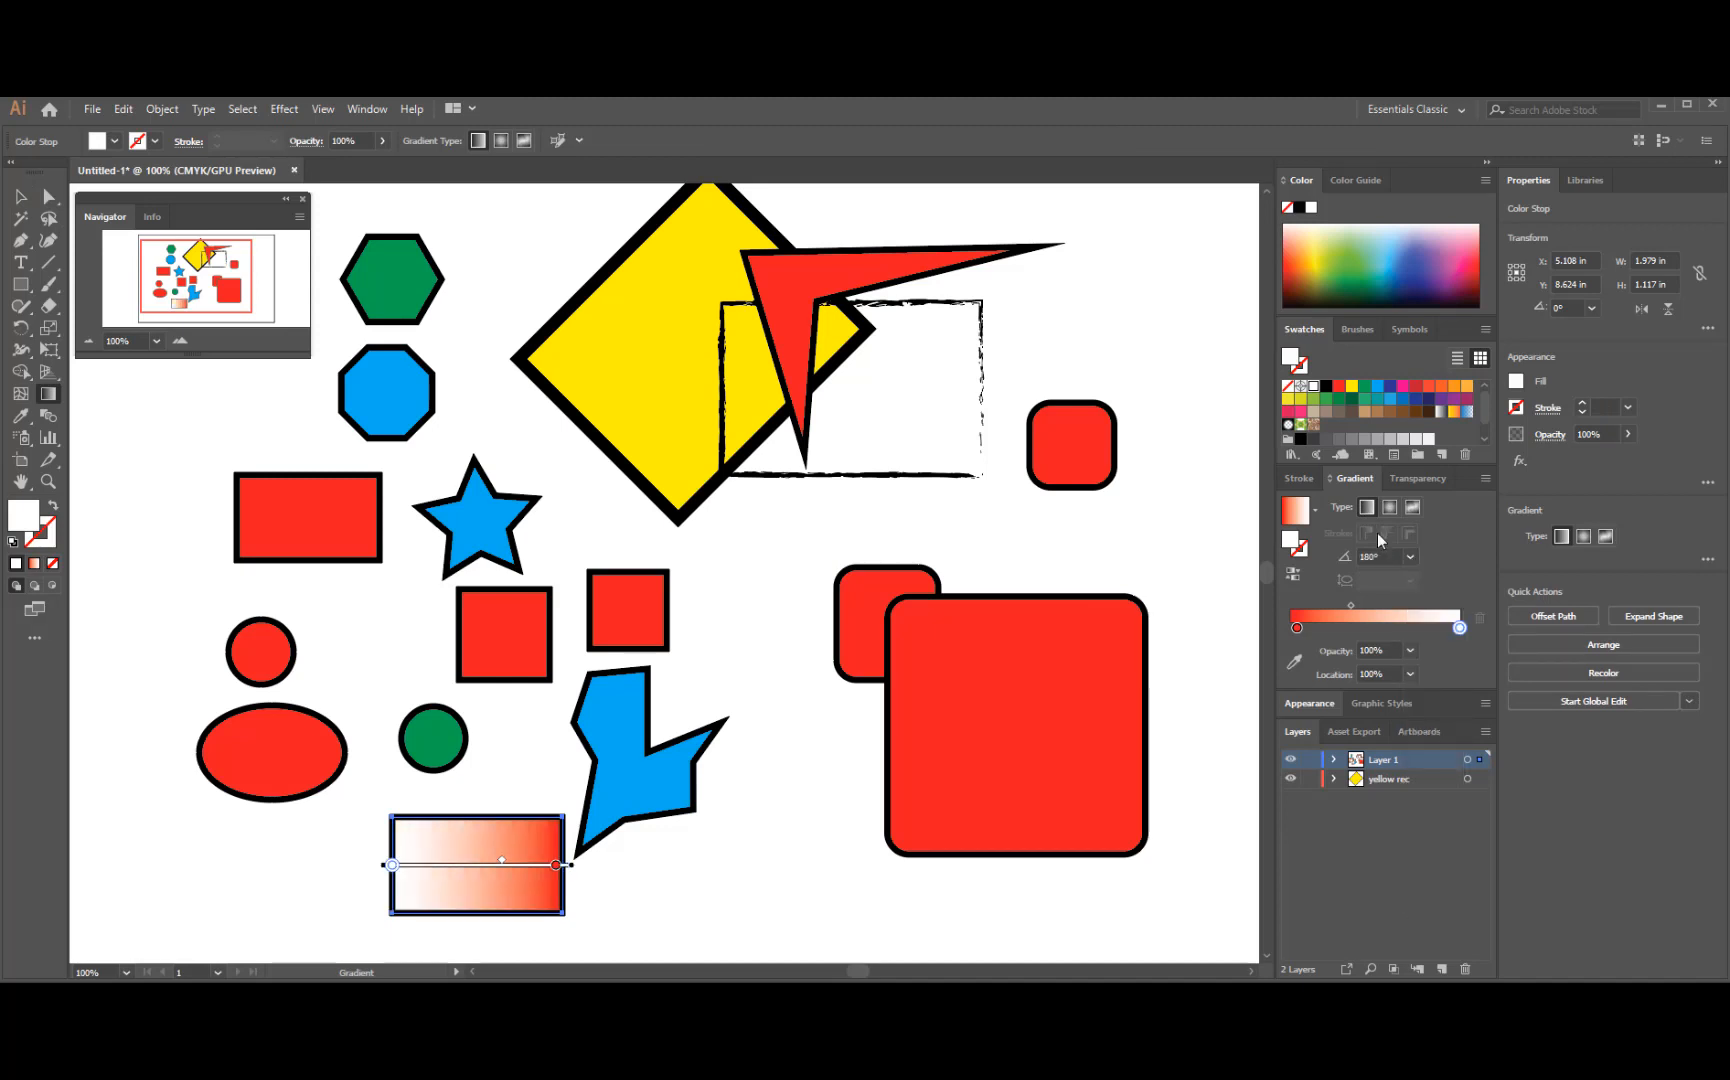
- Make the rectangle's gradient radial with its midpoint at about 58%, and briefly try the freeform type
{"action": "left_click", "coordinate": [1391, 507]}
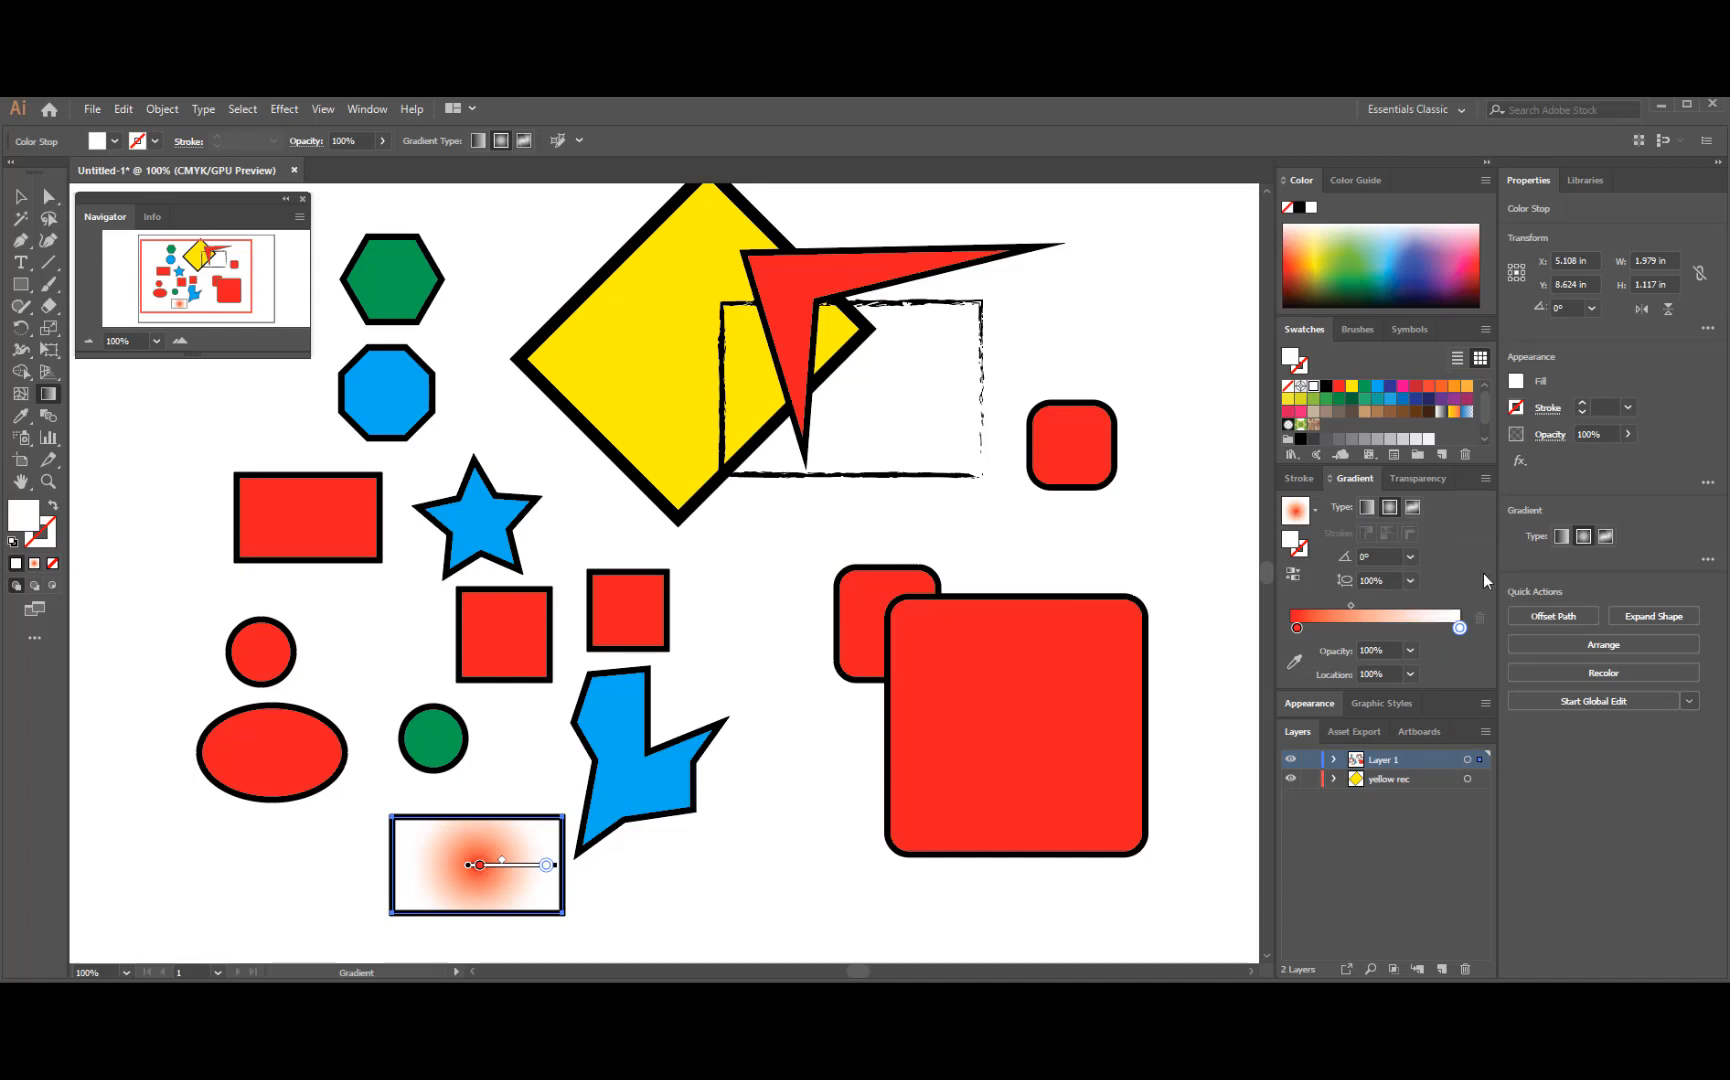
{"action": "left_click_drag", "start_coordinate": [1351, 606], "coordinate": [1397, 612]}
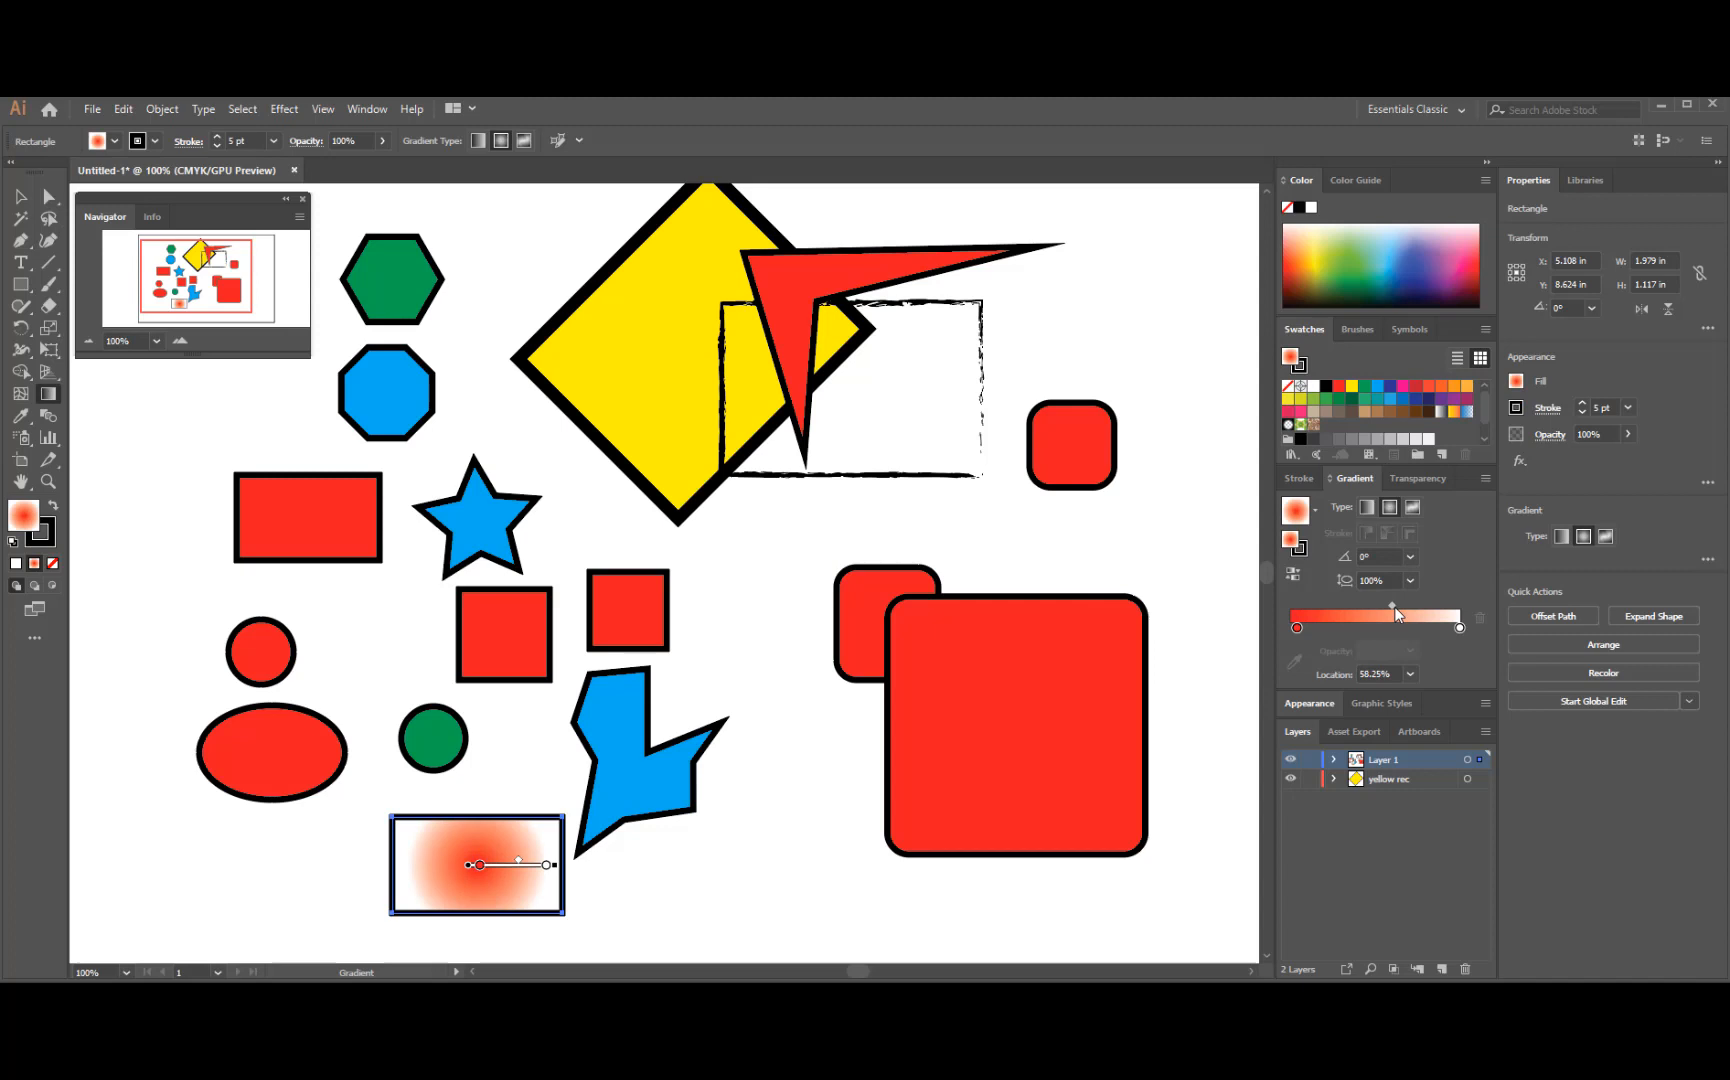
{"action": "left_click", "coordinate": [1412, 507]}
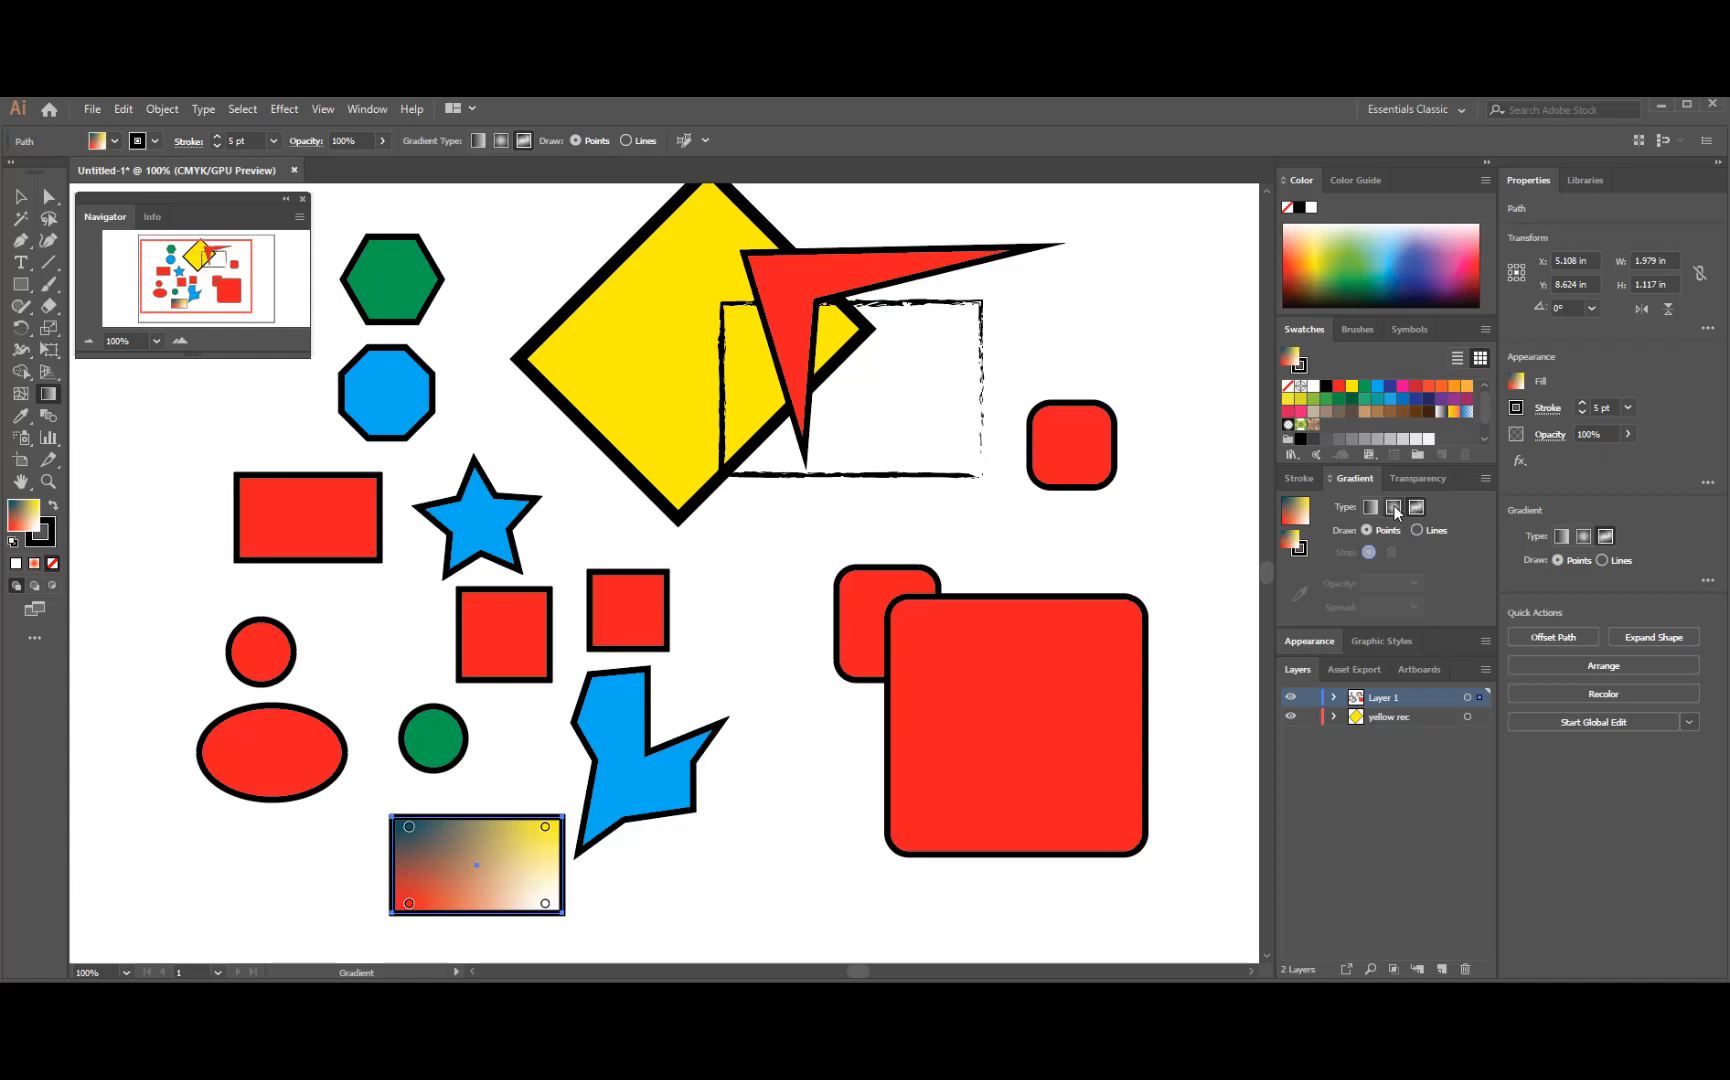
{"action": "left_click", "coordinate": [1390, 507]}
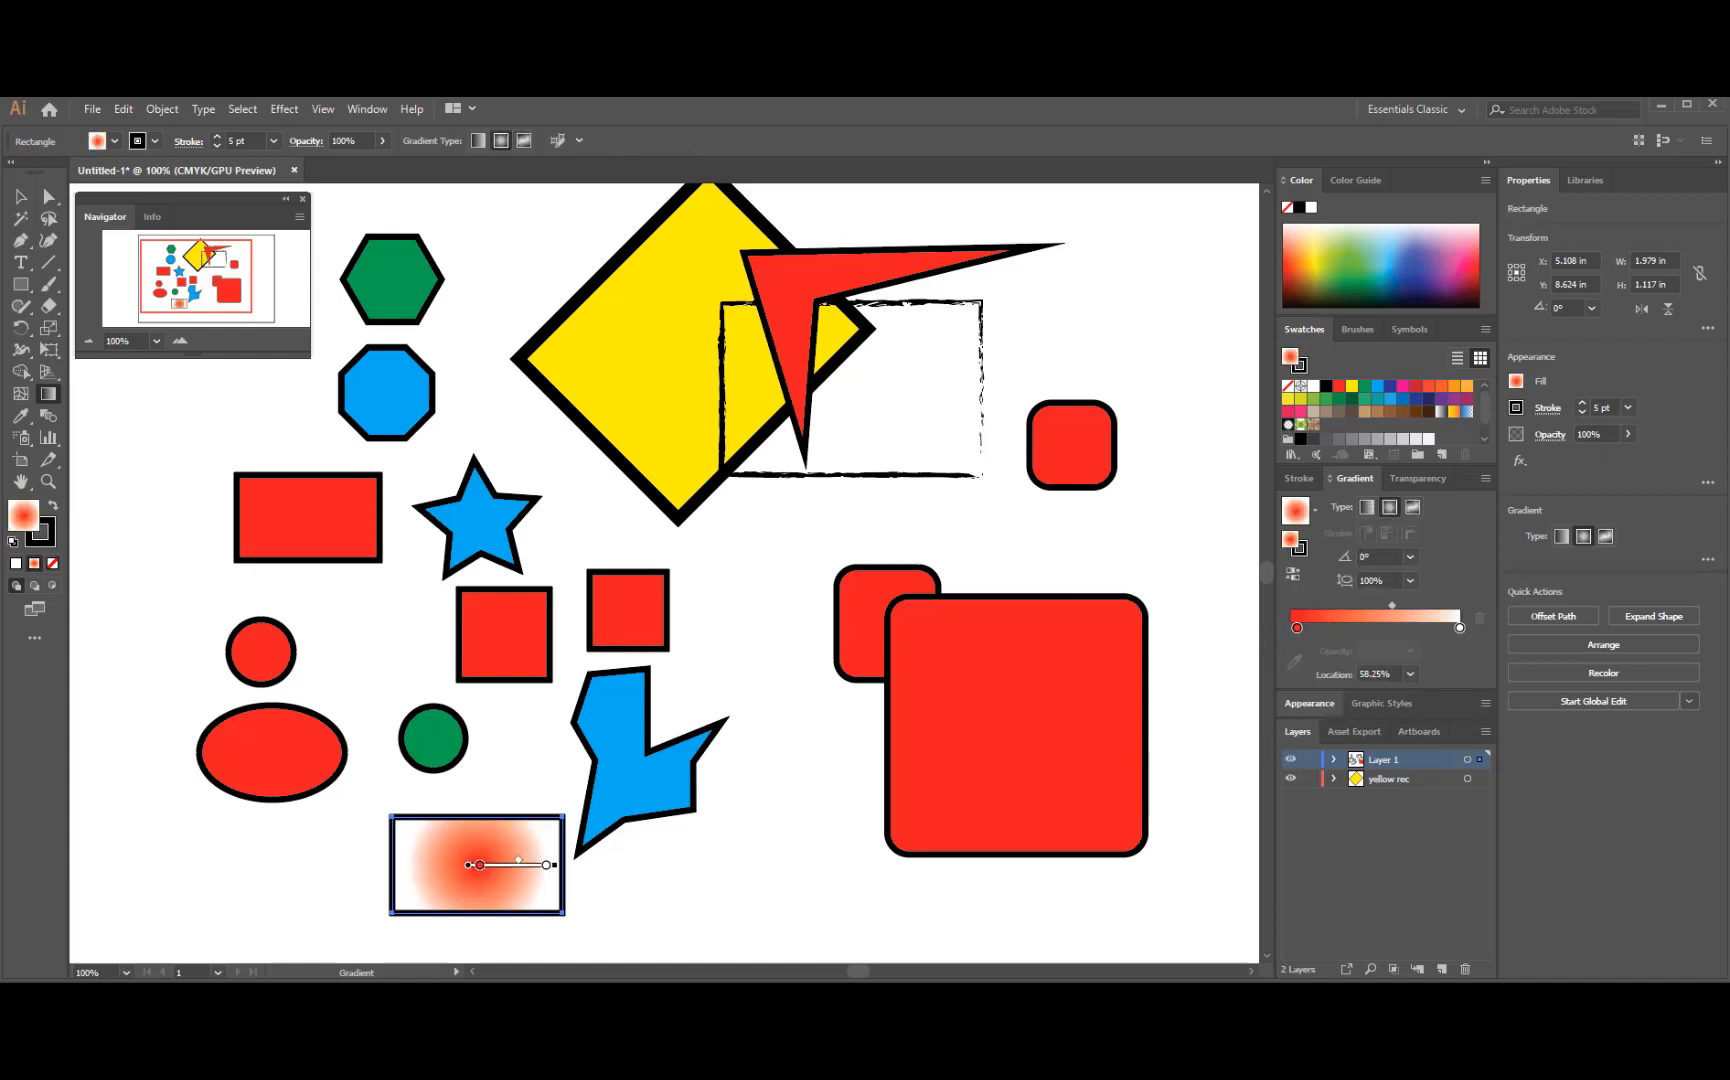
- Reverse the radial gradient back and forth, ending with white at the centre and red outside
{"action": "left_click", "coordinate": [1294, 575]}
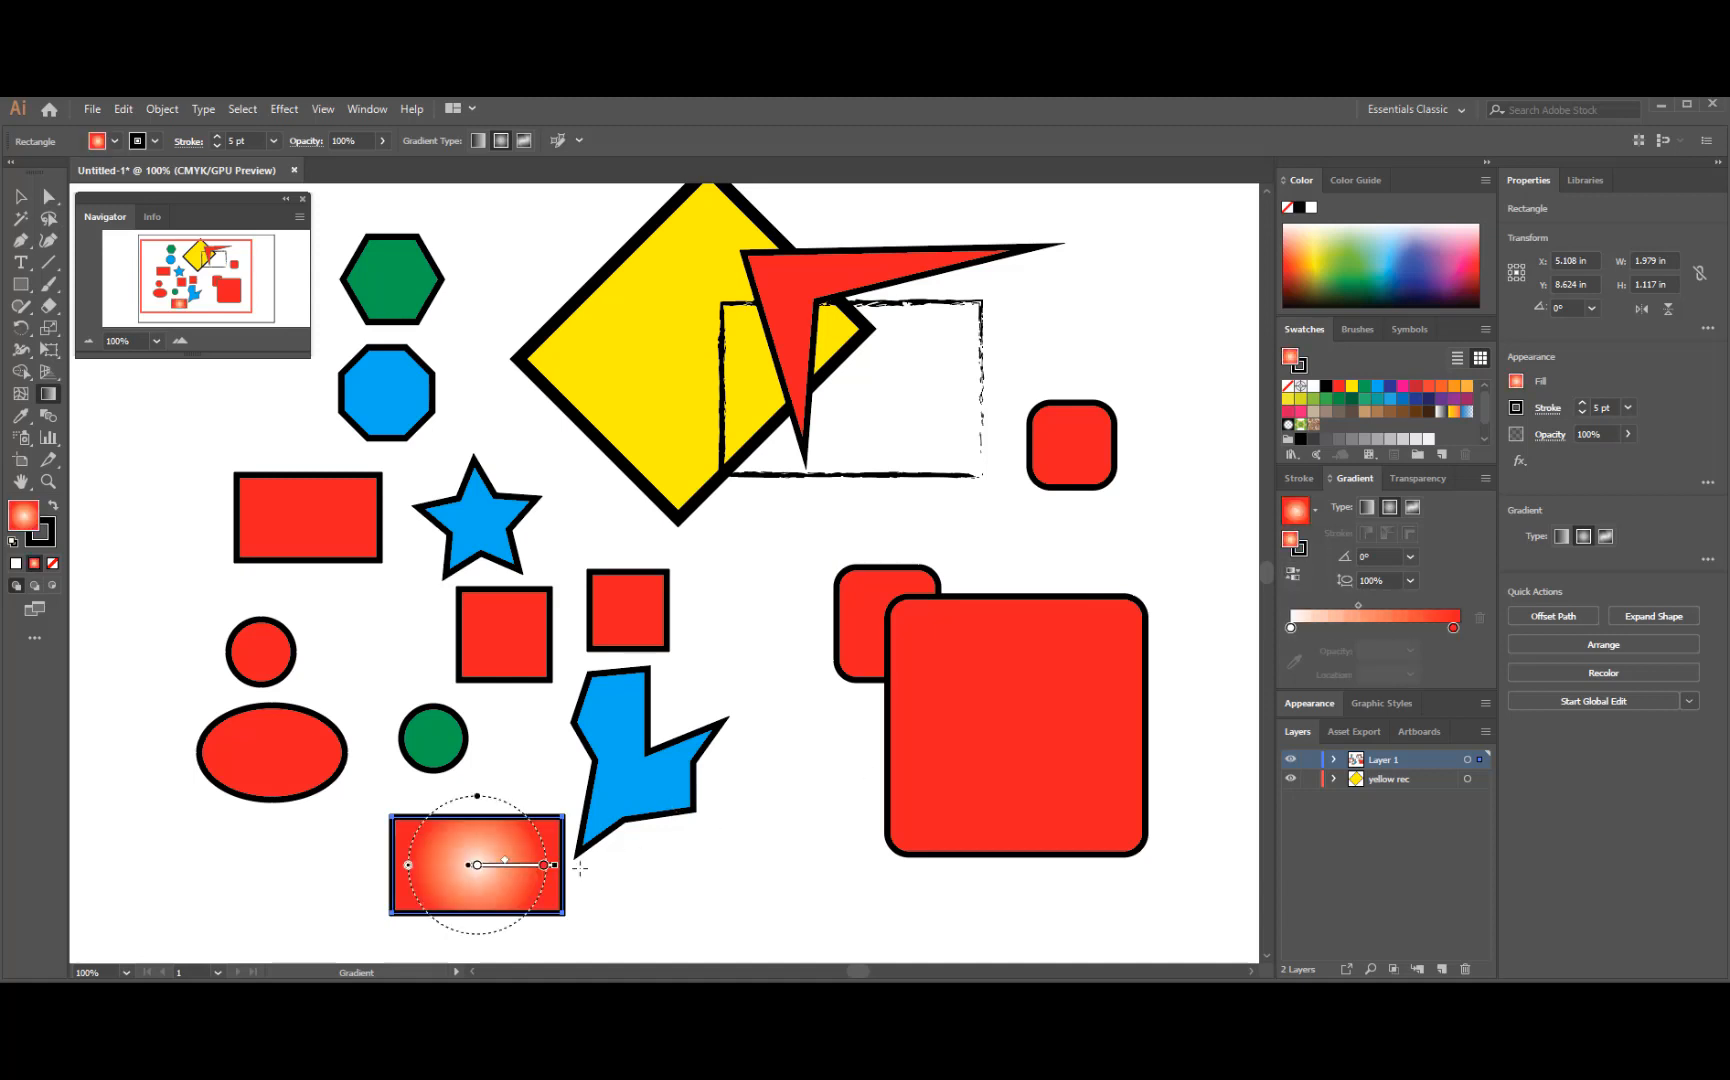
{"action": "left_click", "coordinate": [1294, 575]}
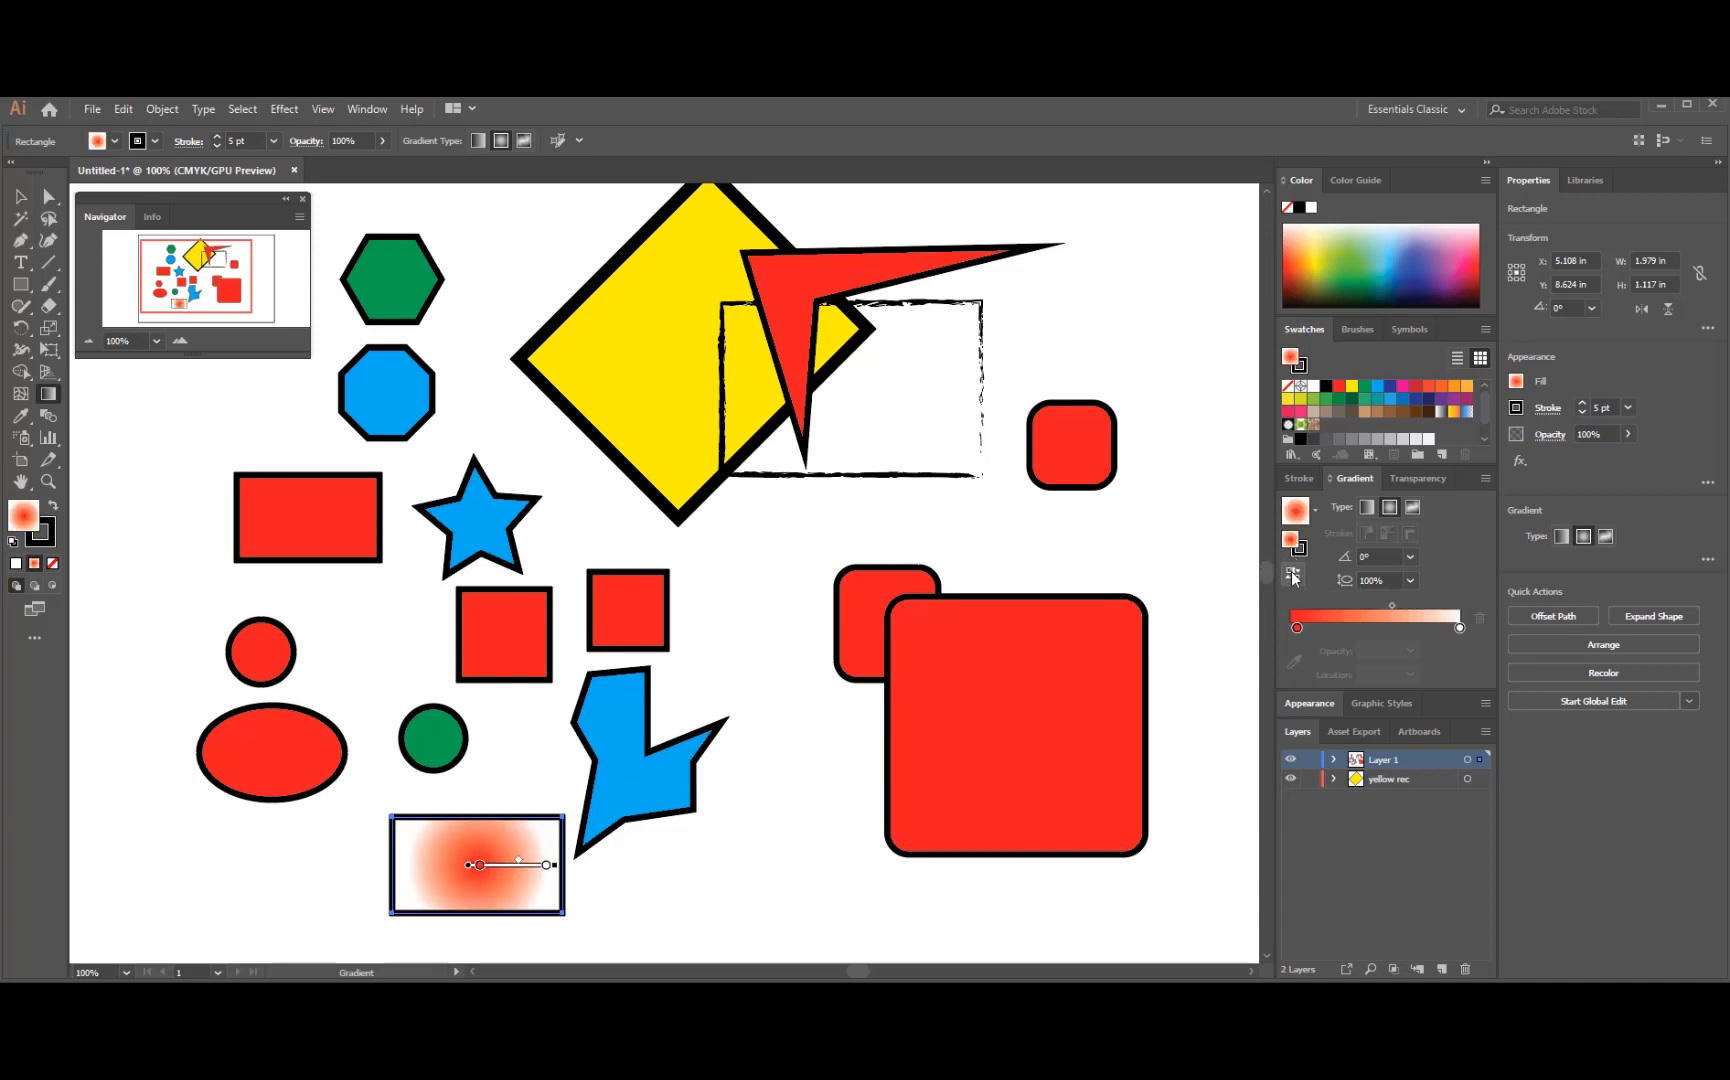
{"action": "left_click", "coordinate": [1294, 575]}
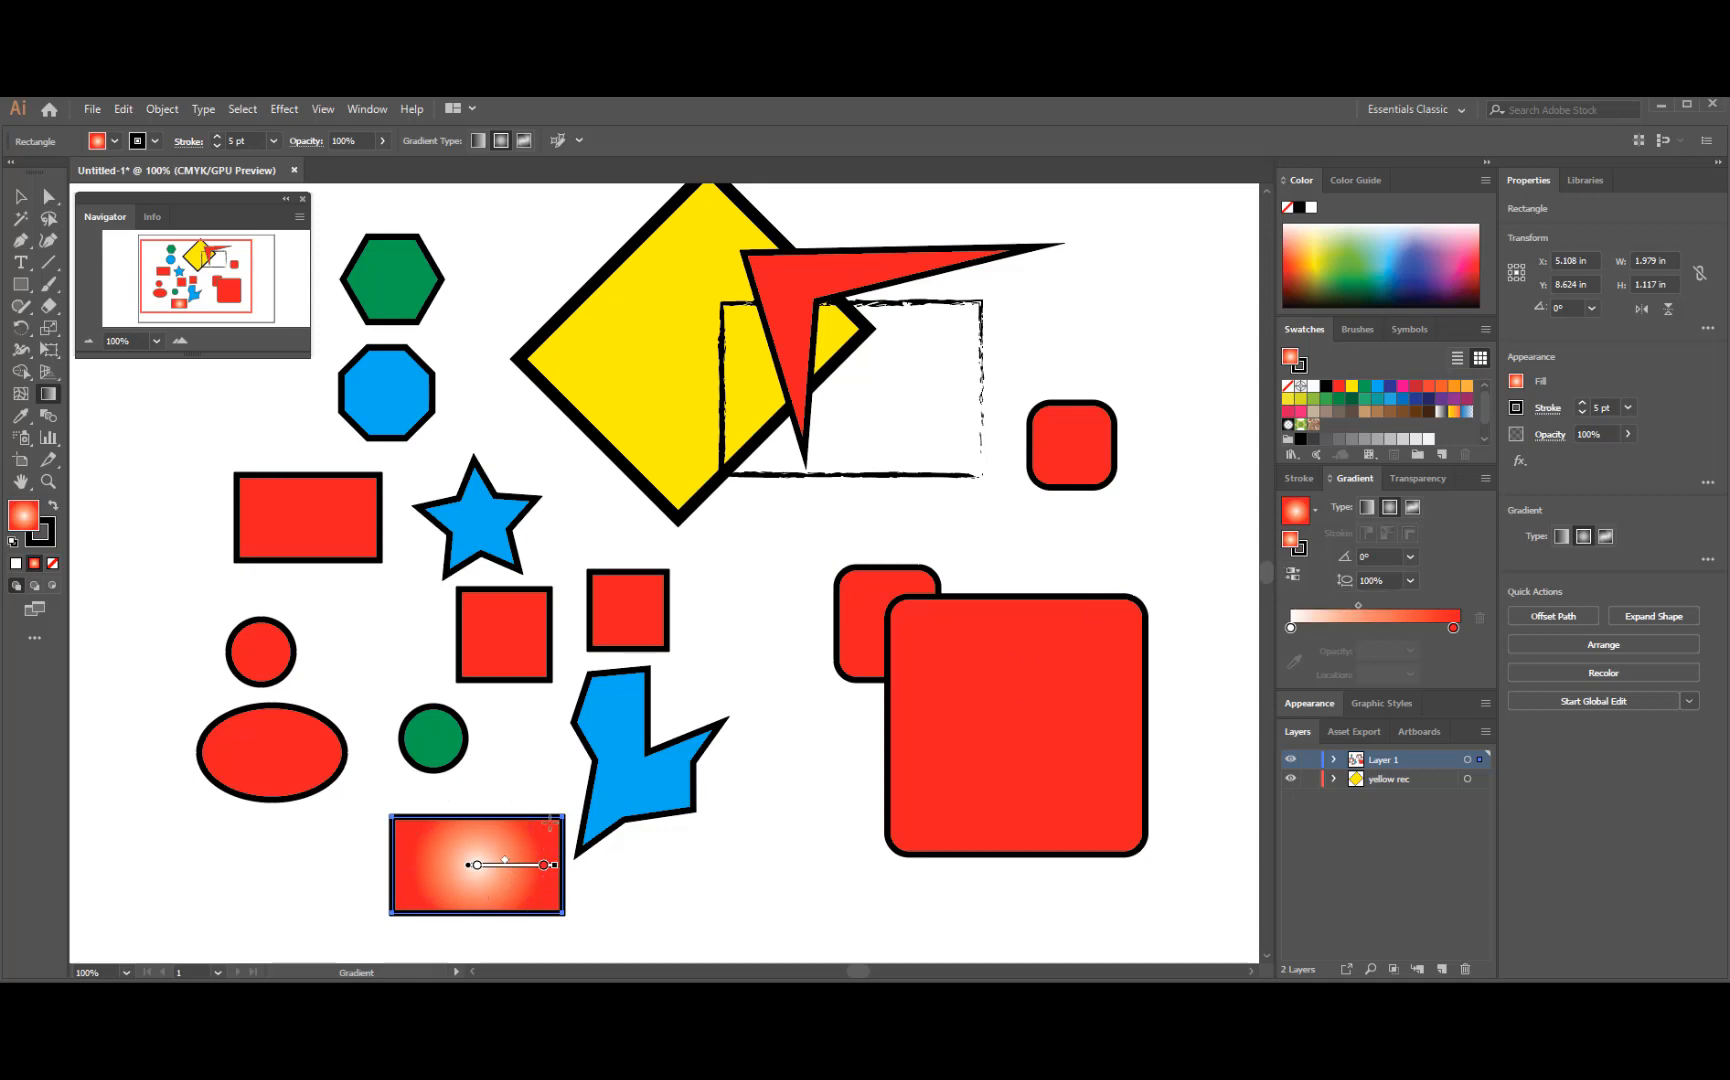
- Switch the rectangle's gradient to linear and reverse its colours repeatedly, ending with red at the start
{"action": "left_click", "coordinate": [1367, 508]}
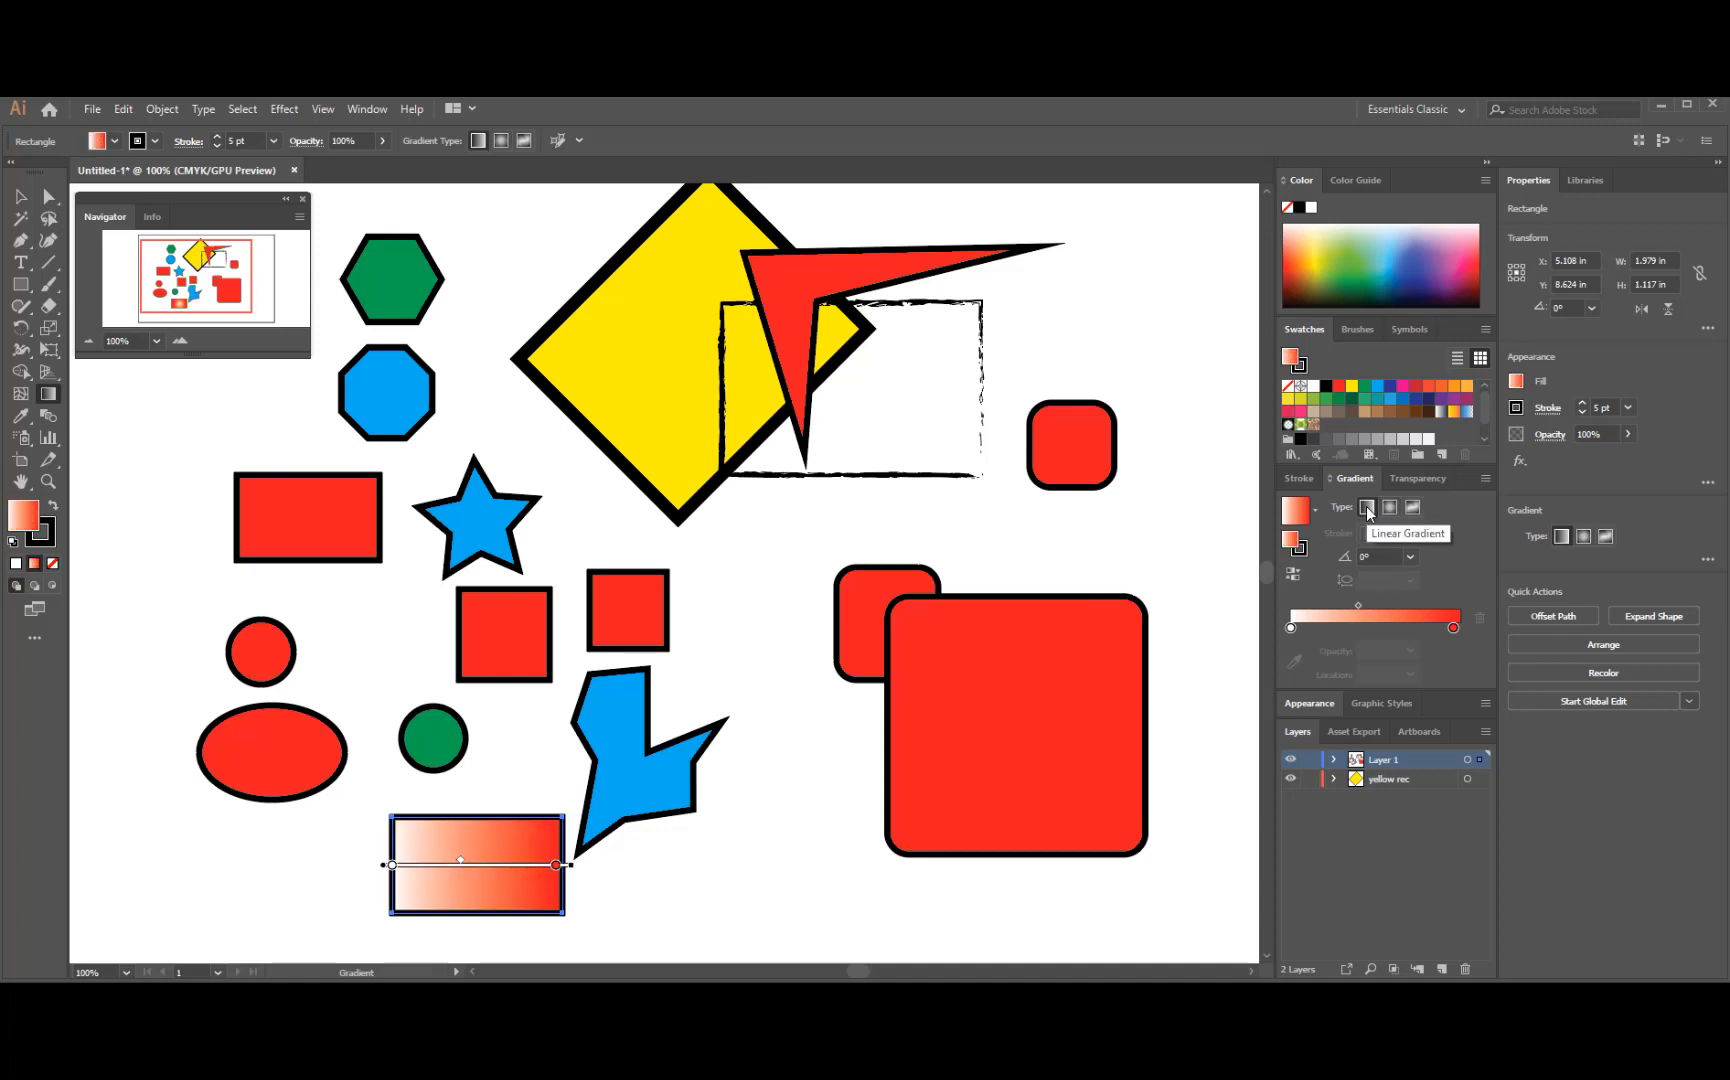
{"action": "left_click", "coordinate": [1295, 577]}
{"action": "left_click", "coordinate": [1294, 577]}
{"action": "left_click", "coordinate": [1293, 578]}
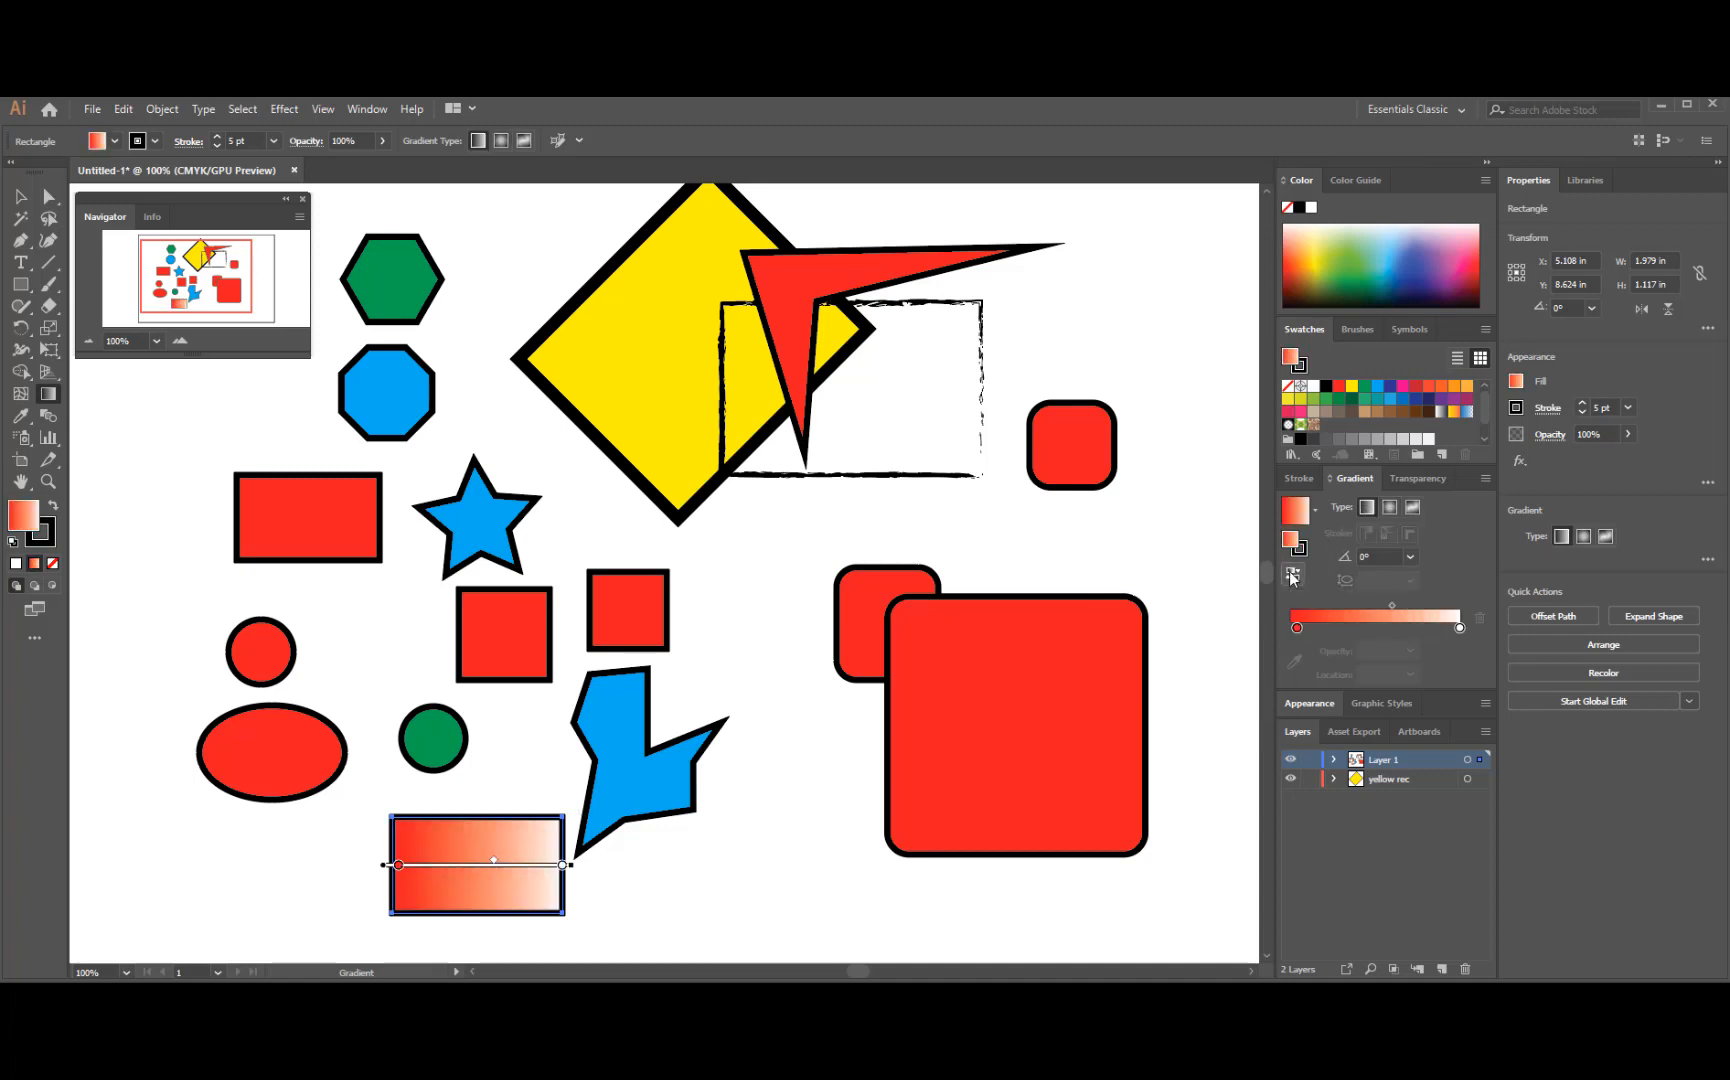
{"action": "left_click", "coordinate": [1293, 578]}
{"action": "left_click", "coordinate": [1293, 578]}
{"action": "left_click", "coordinate": [1293, 578]}
{"action": "left_click", "coordinate": [1293, 578]}
- Add a green colour stop at about 38% of the gradient and recolour the end stop dark blue
{"action": "left_click_drag", "start_coordinate": [1326, 403], "coordinate": [1354, 627]}
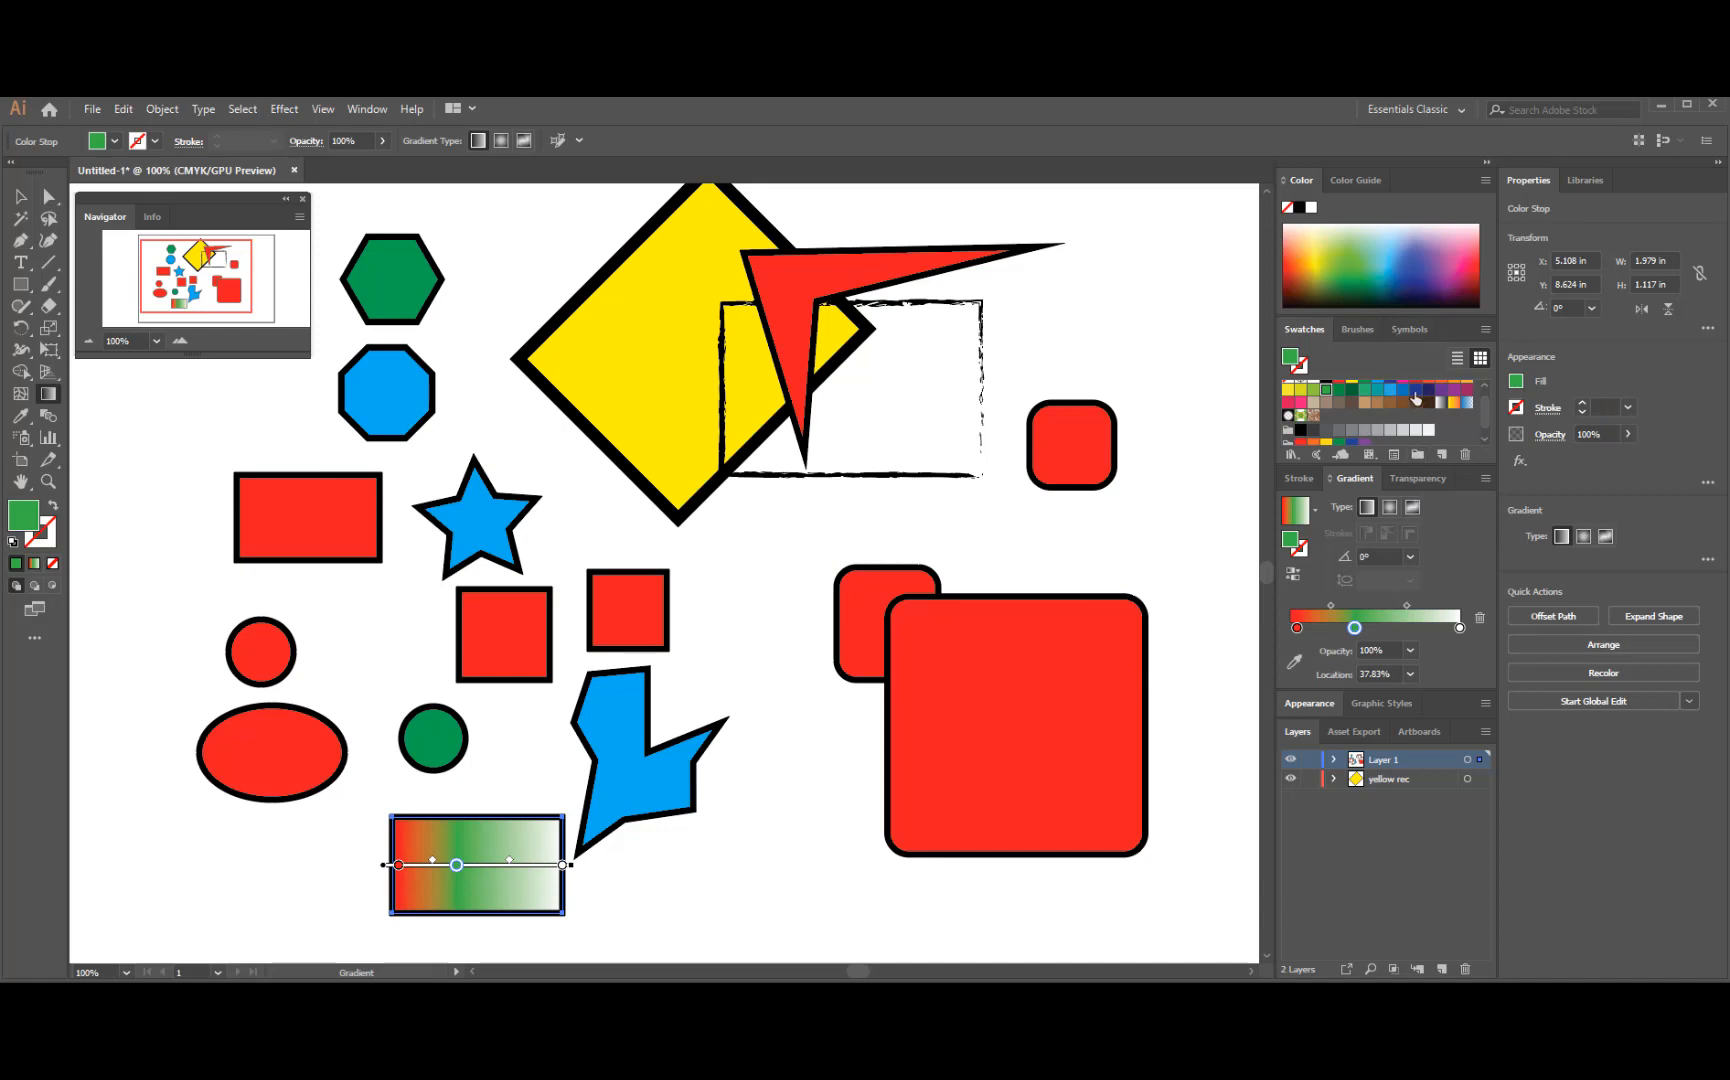
{"action": "left_click_drag", "start_coordinate": [1416, 392], "coordinate": [1459, 627]}
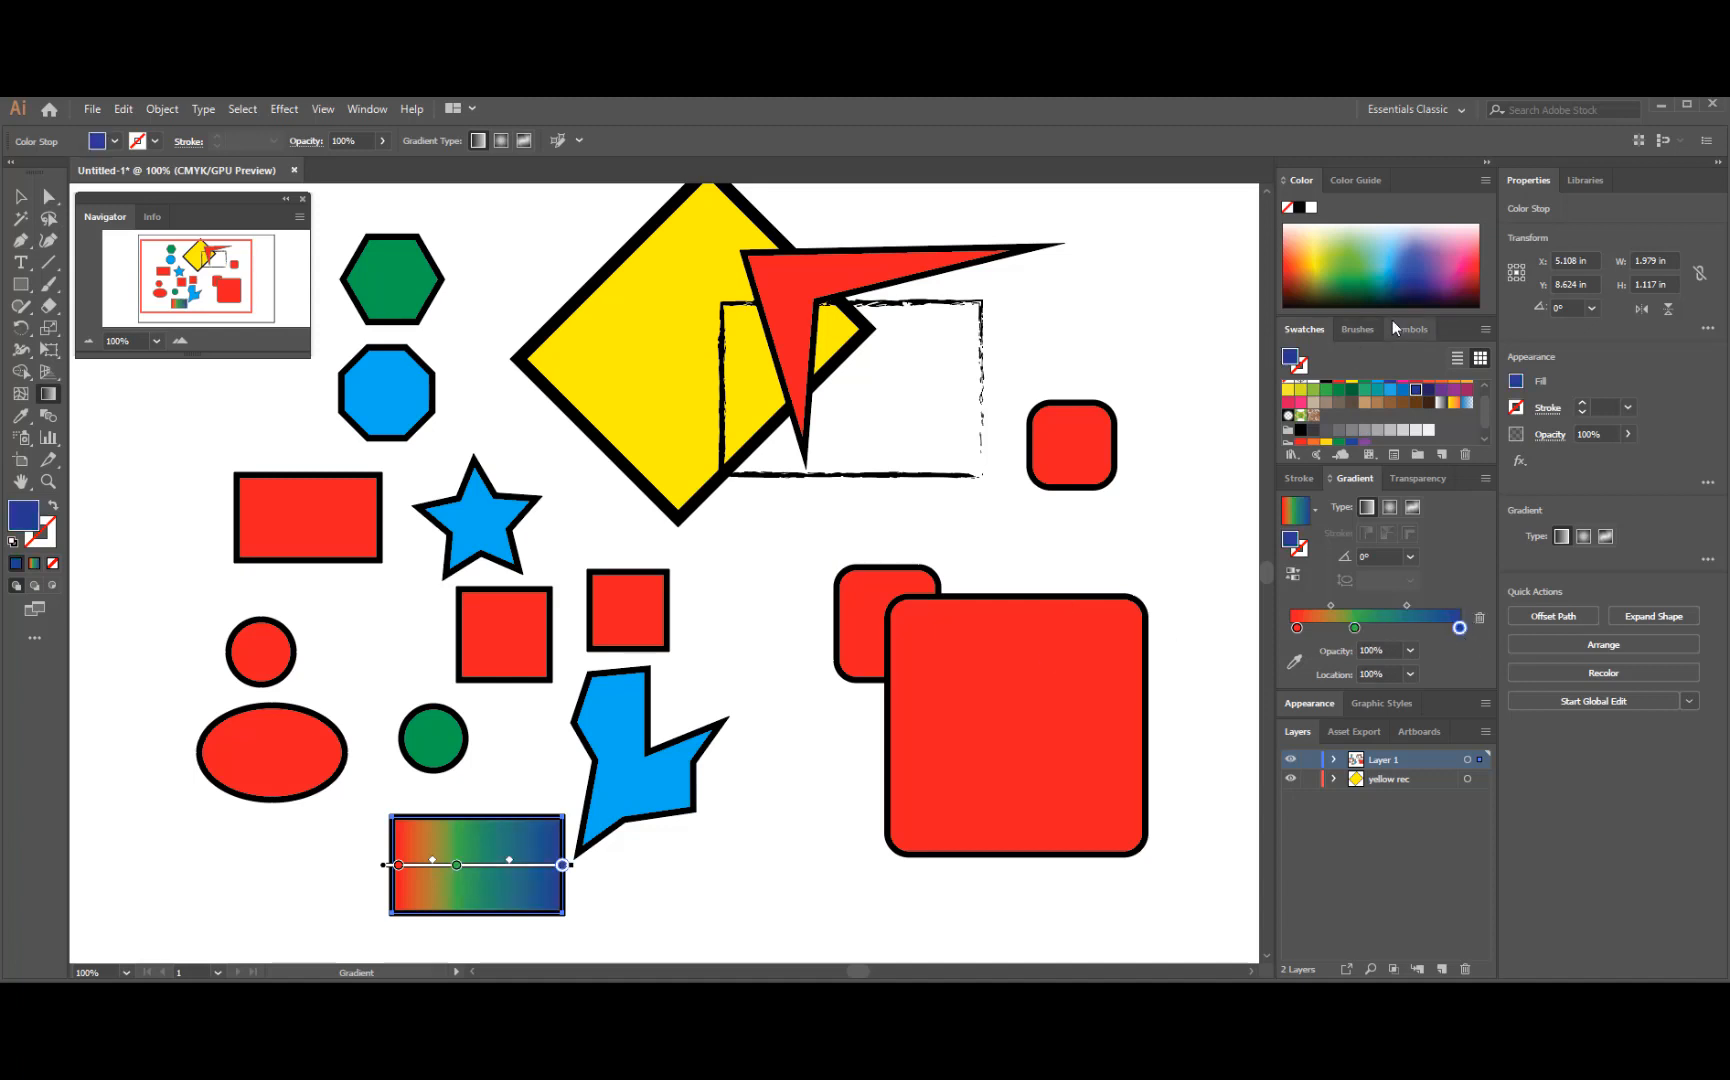
- Add a yellow colour stop between the gradient's green and dark blue stops and position it at about 66%
{"action": "scroll", "coordinate": [1396, 408], "scroll_direction": "up", "scroll_amount": 1}
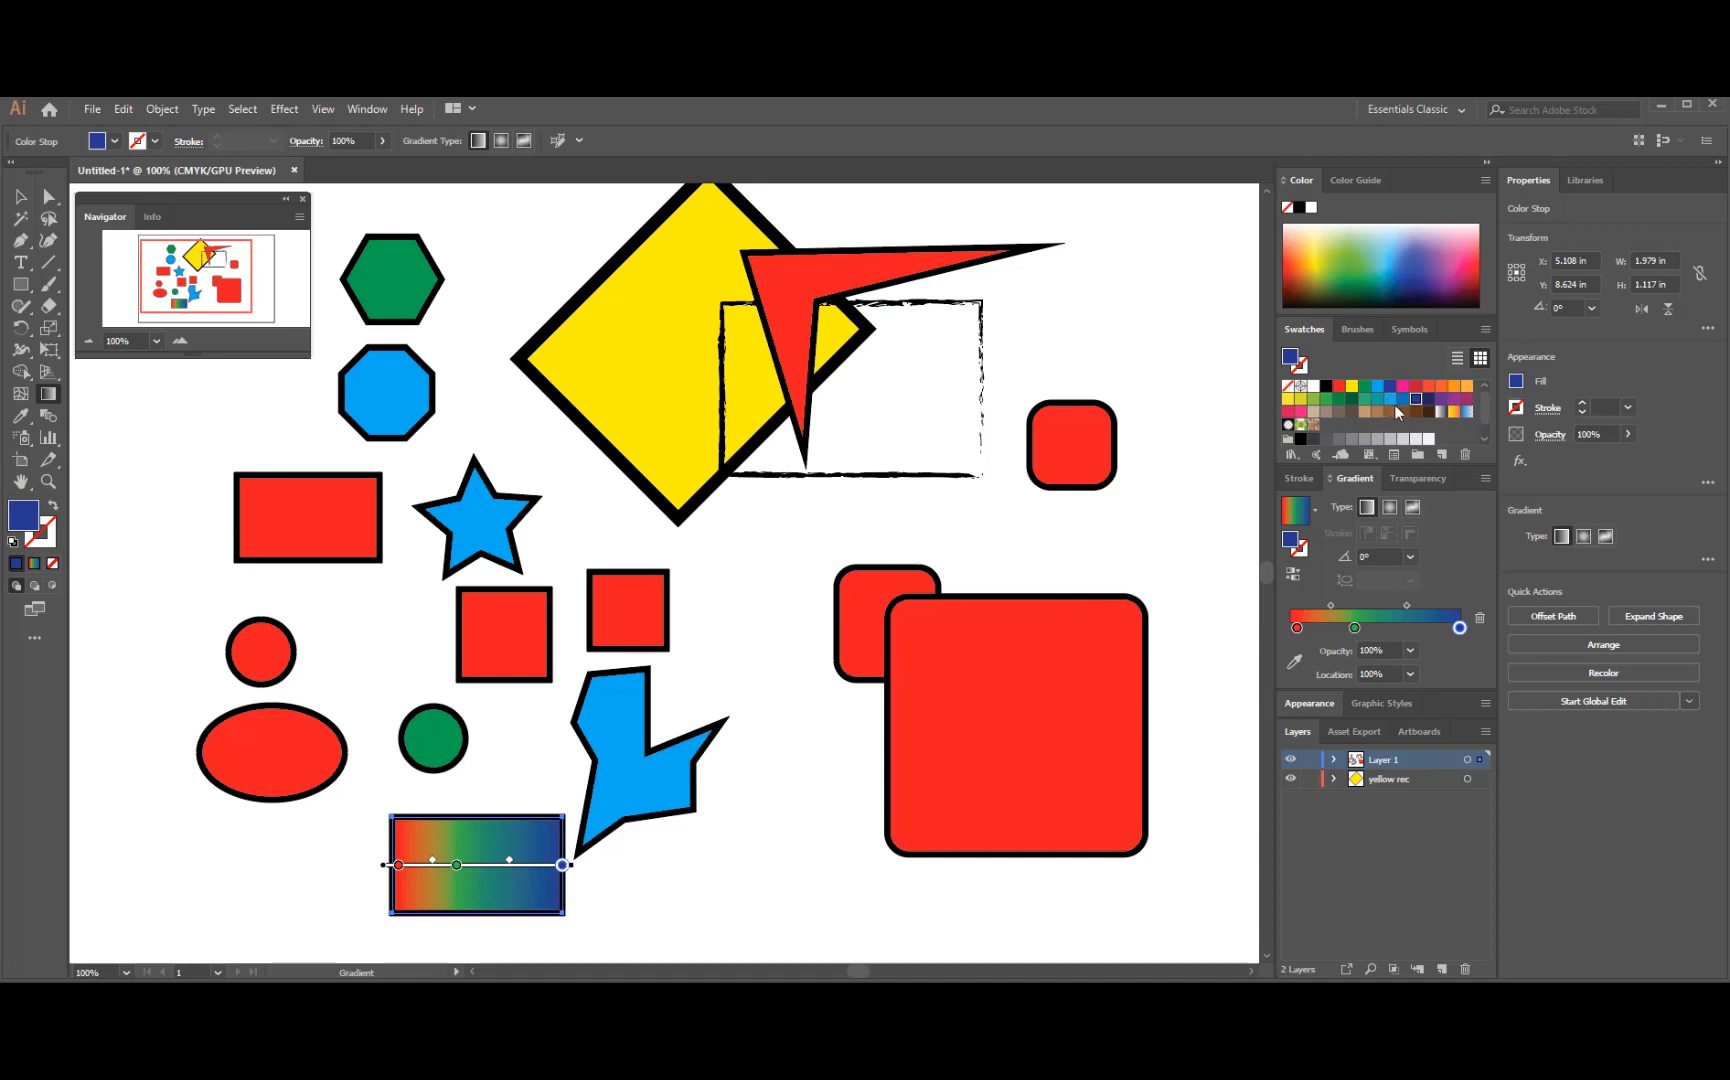
{"action": "left_click_drag", "start_coordinate": [1351, 387], "coordinate": [1419, 630]}
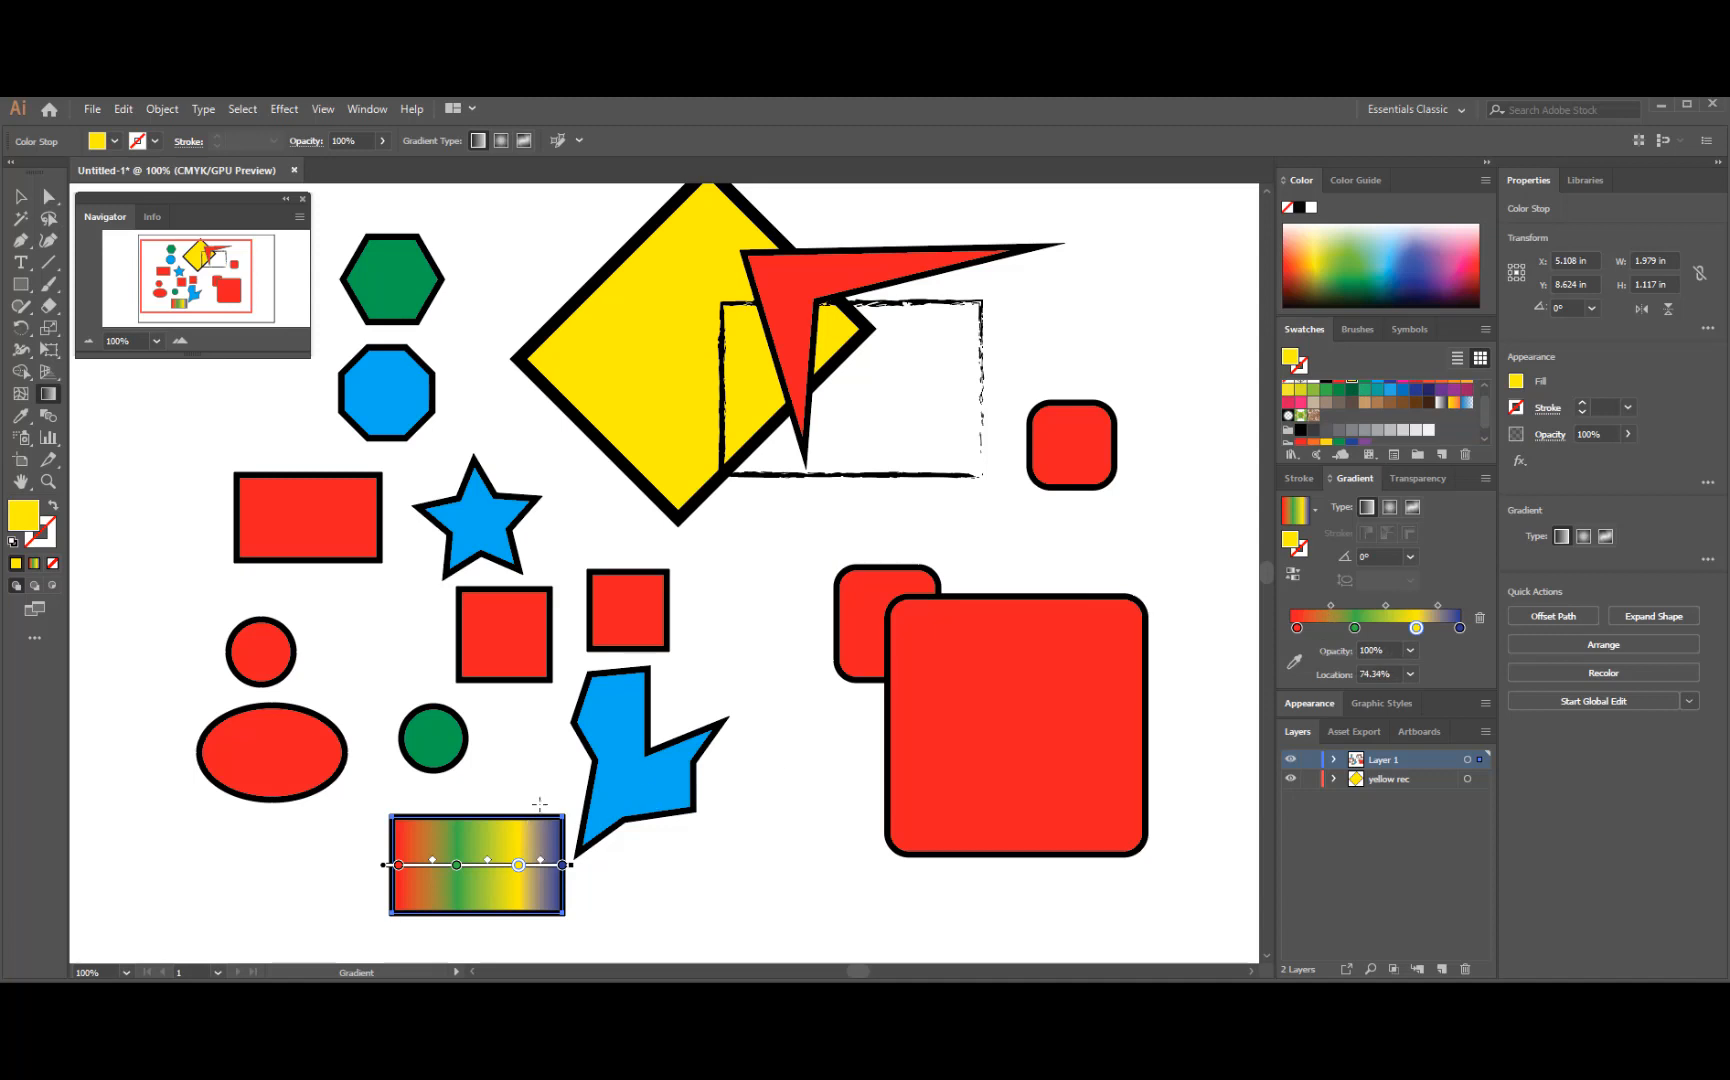
{"action": "left_click_drag", "start_coordinate": [432, 861], "coordinate": [504, 867]}
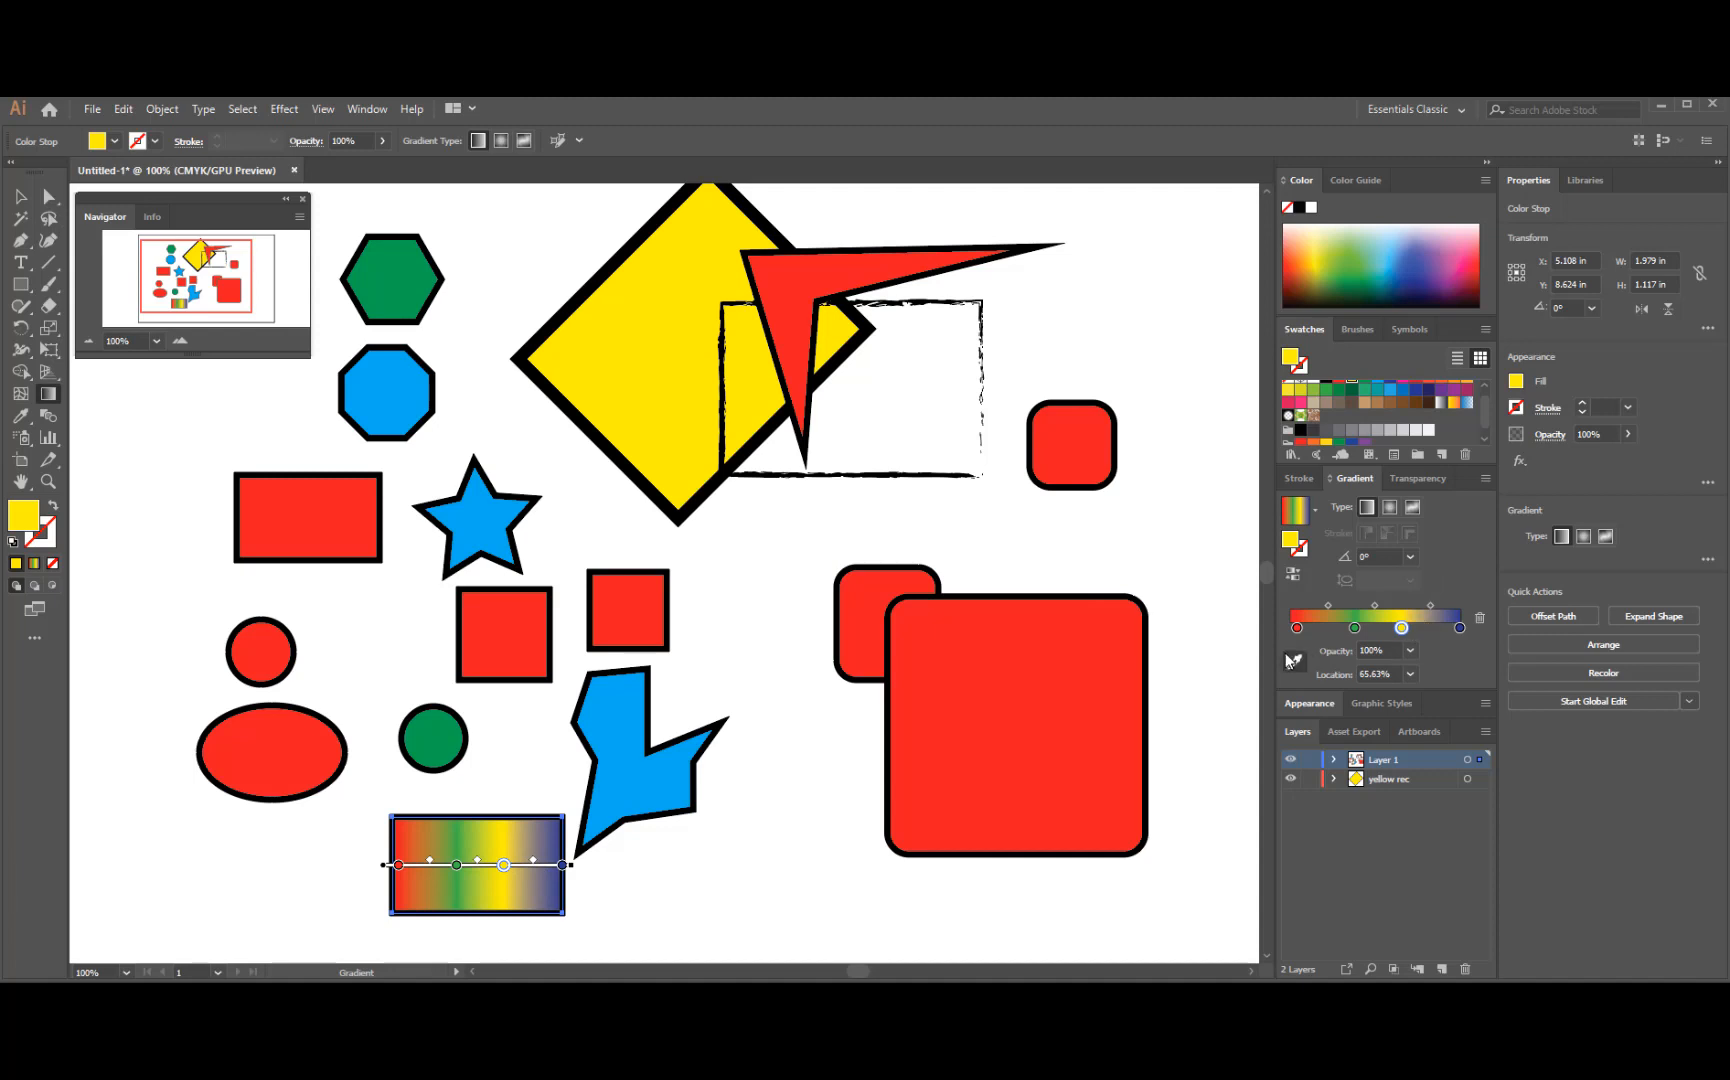
- Remove the green and yellow stops from the rectangle's gradient and move the dark blue end stop to about 88%
{"action": "left_click", "coordinate": [1354, 627]}
{"action": "left_click_drag", "start_coordinate": [1351, 627], "coordinate": [1472, 669]}
{"action": "left_click", "coordinate": [1402, 627]}
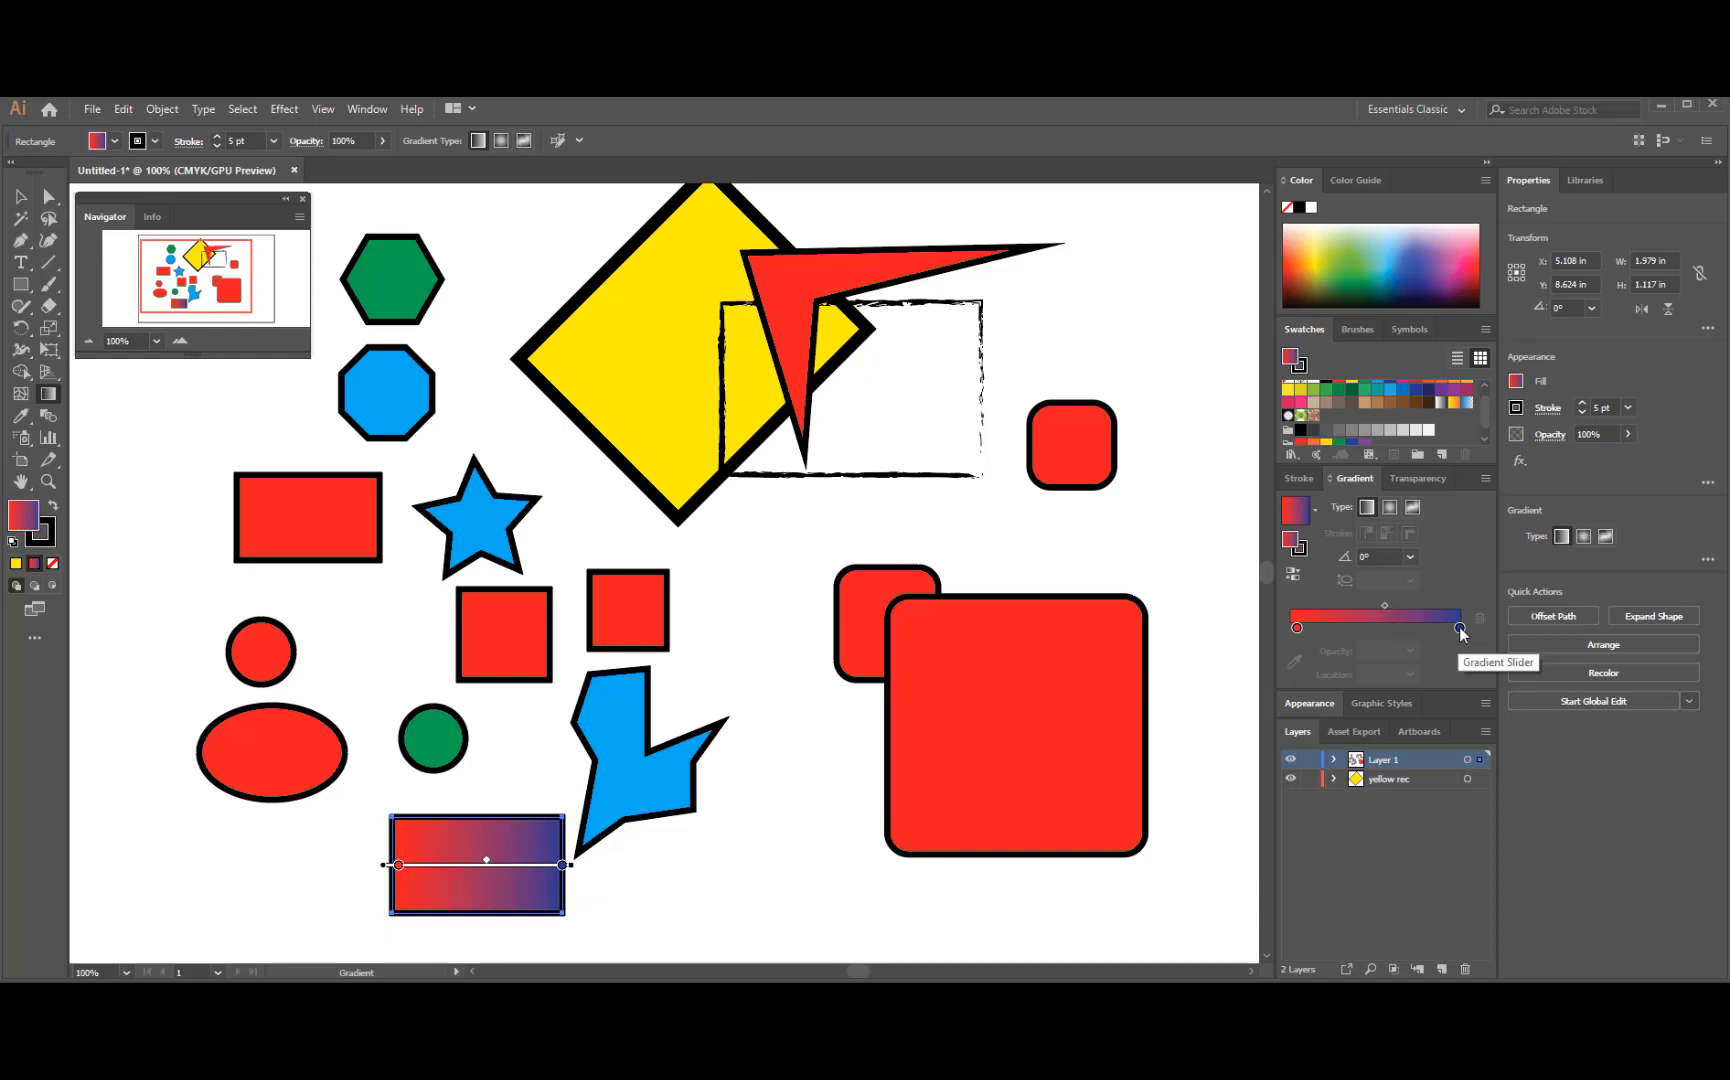
{"action": "left_click", "coordinate": [1460, 628]}
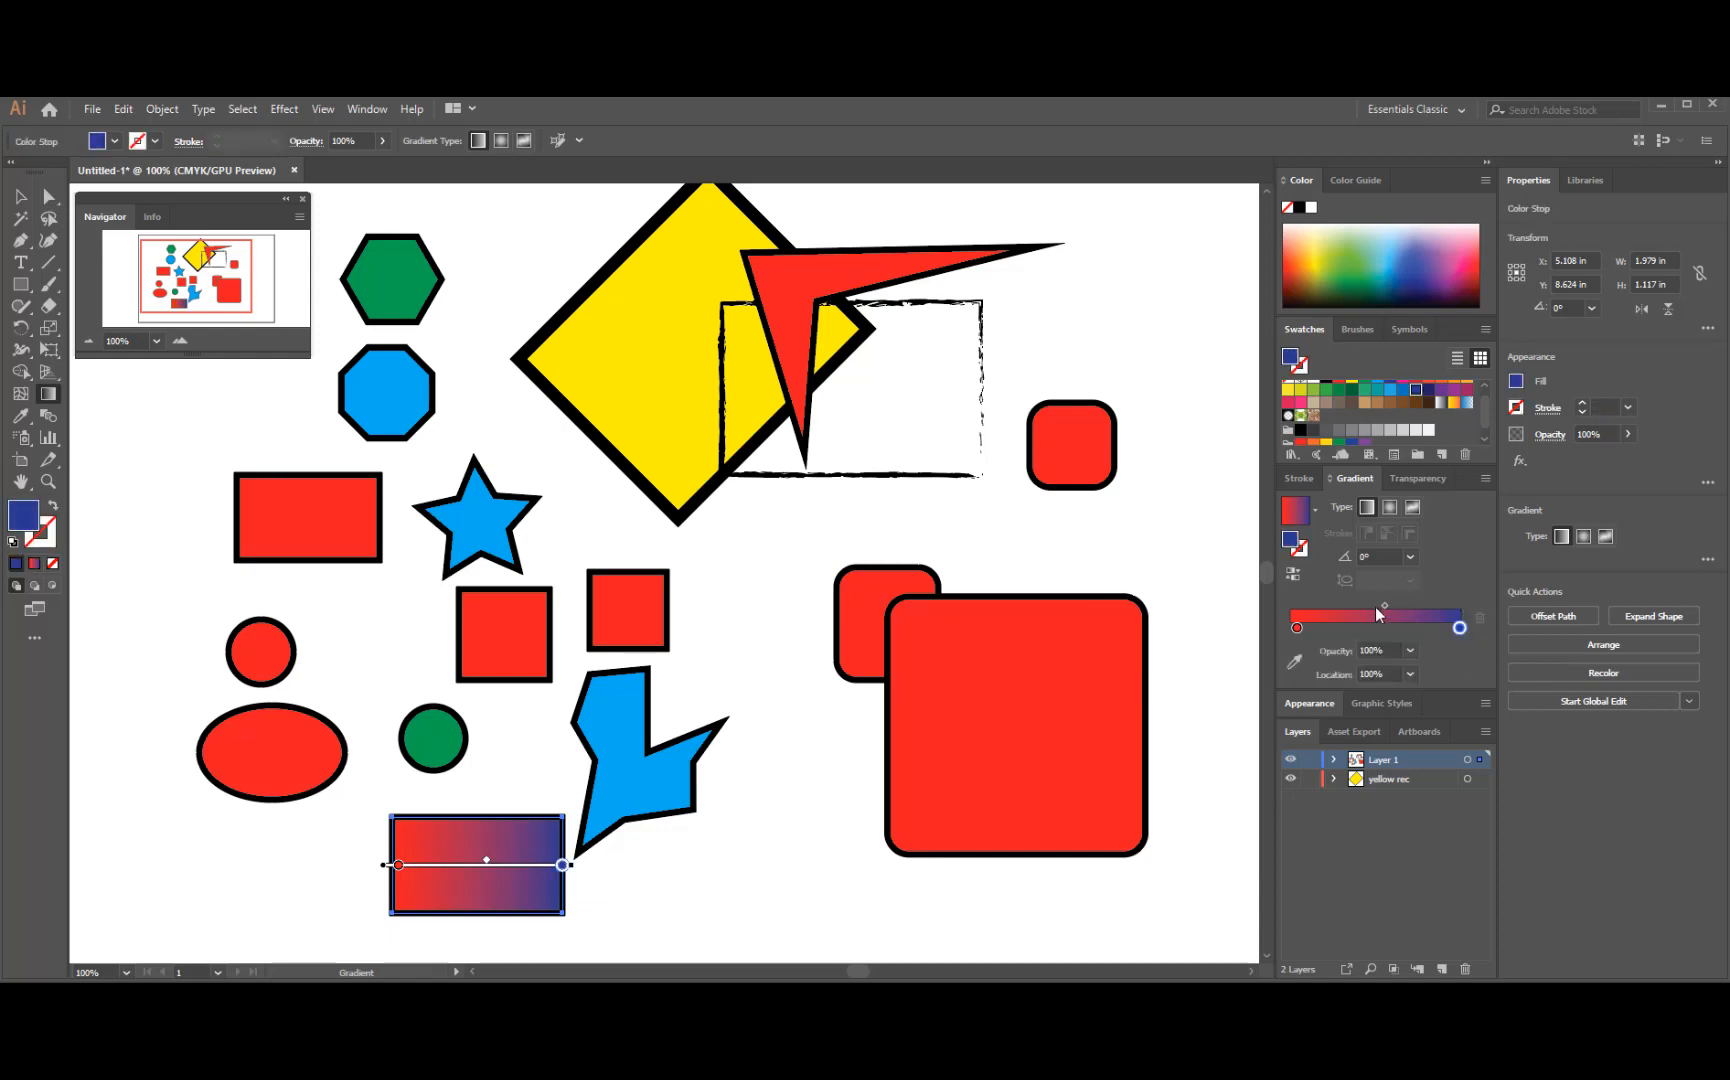
{"action": "mouse_move", "coordinate": [1460, 628]}
{"action": "left_mouse_down"}
{"action": "mouse_move", "coordinate": [1368, 628]}
{"action": "mouse_move", "coordinate": [1441, 630]}
{"action": "left_mouse_up"}
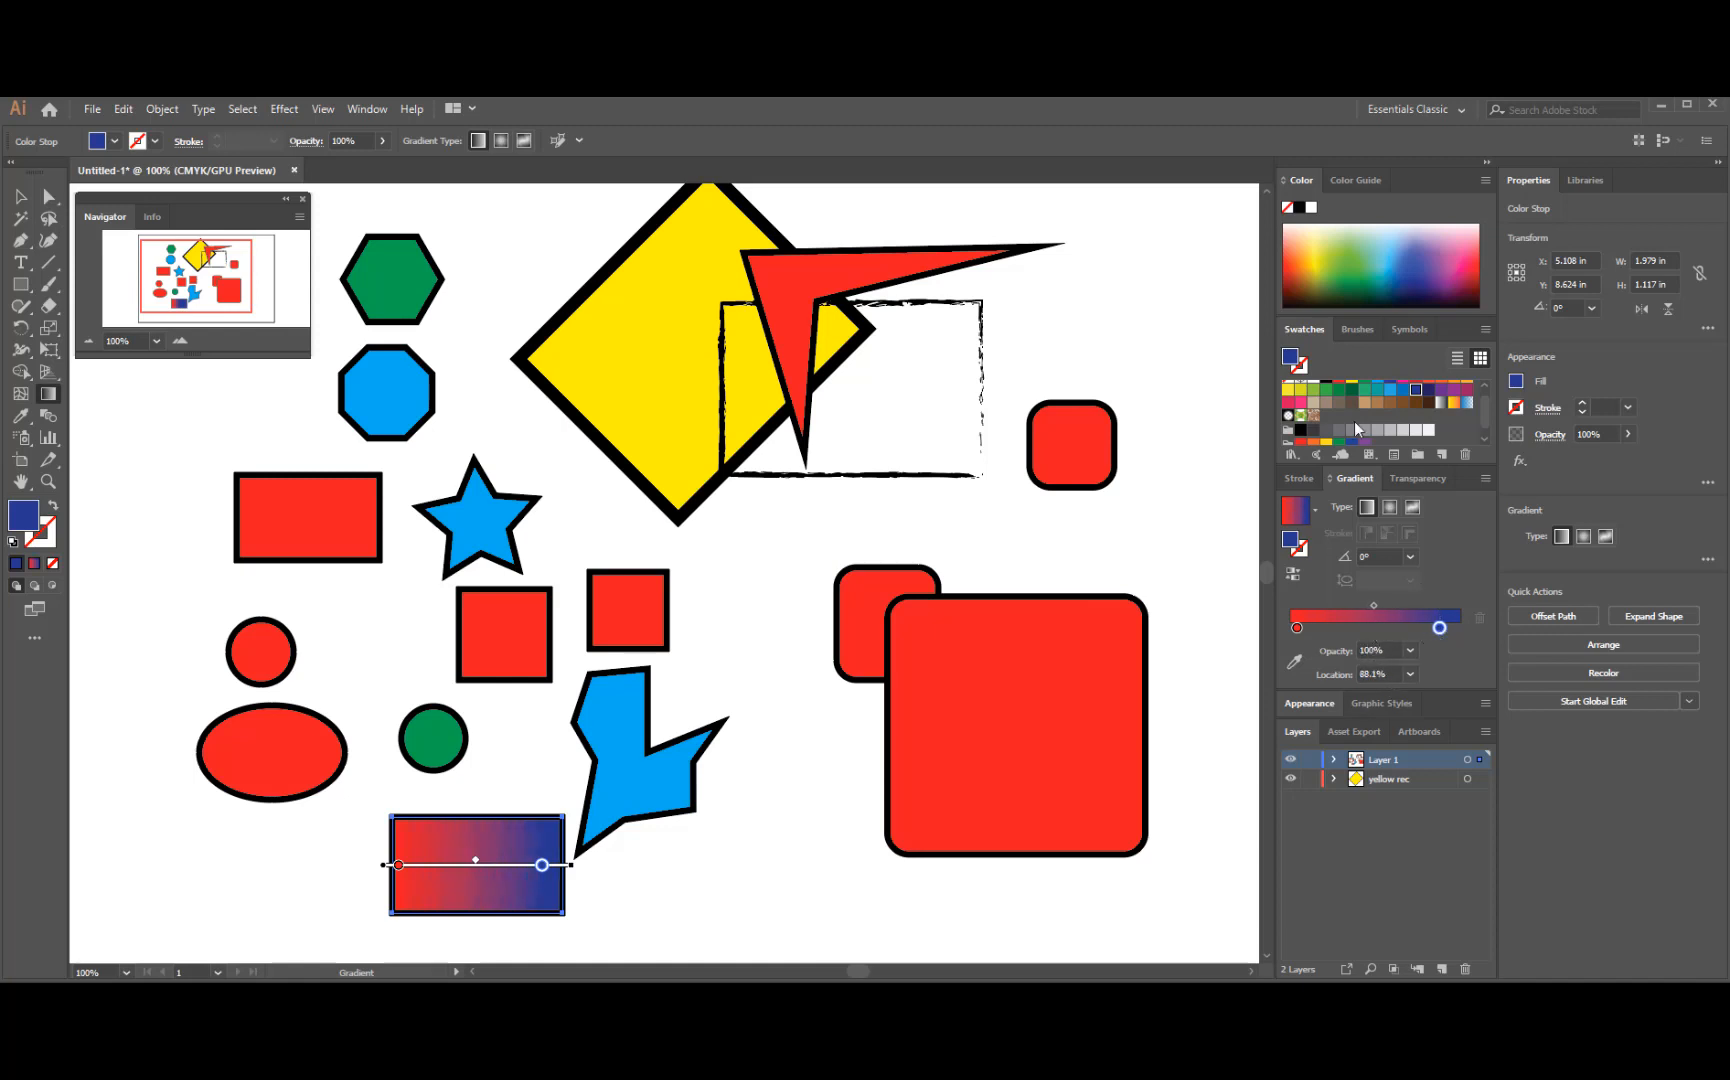